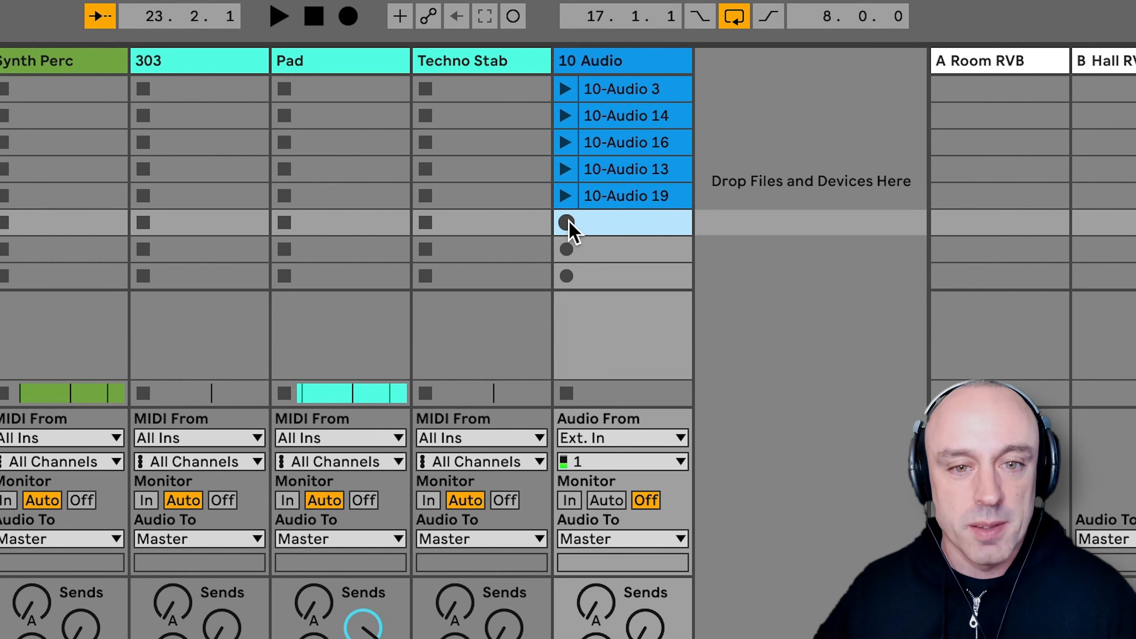
Step: Record a new audio clip into the sixth slot of the 10 Audio track and stop the recording
click(566, 222)
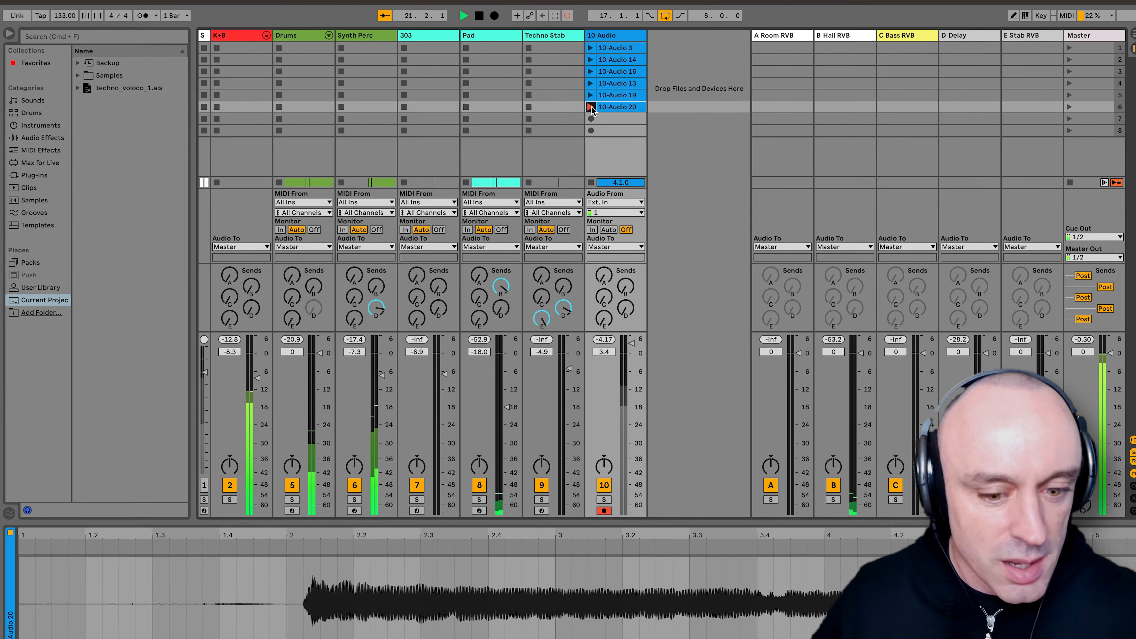
click(592, 182)
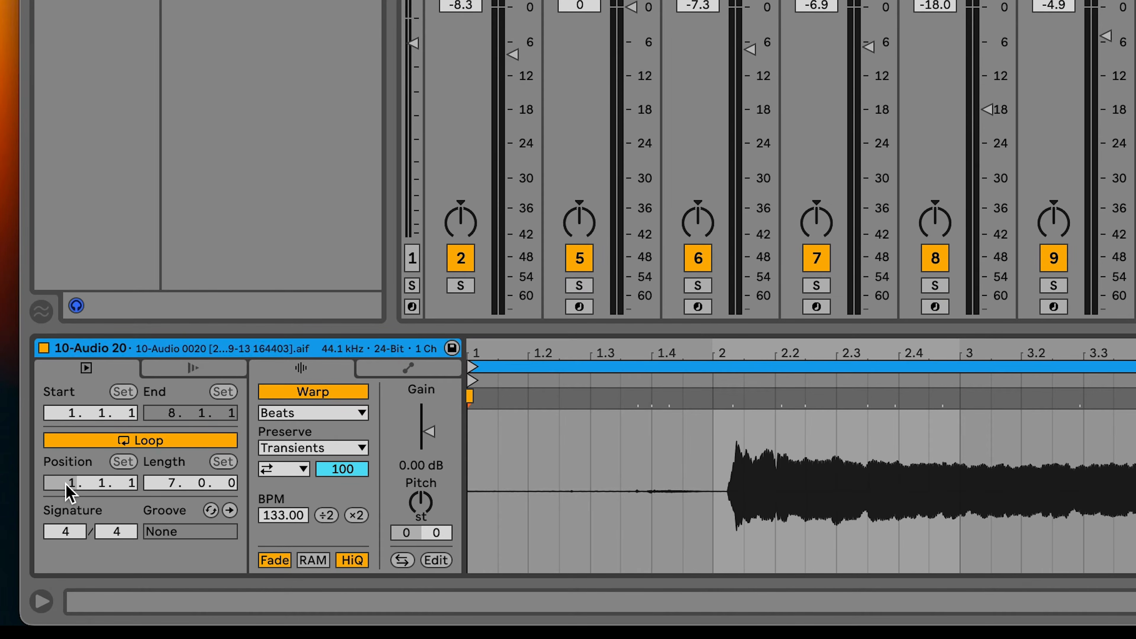
Step: Set the new clip's end to 239 and its loop to position 2.2.1 with length 4.0.0, and audition it
text(239)
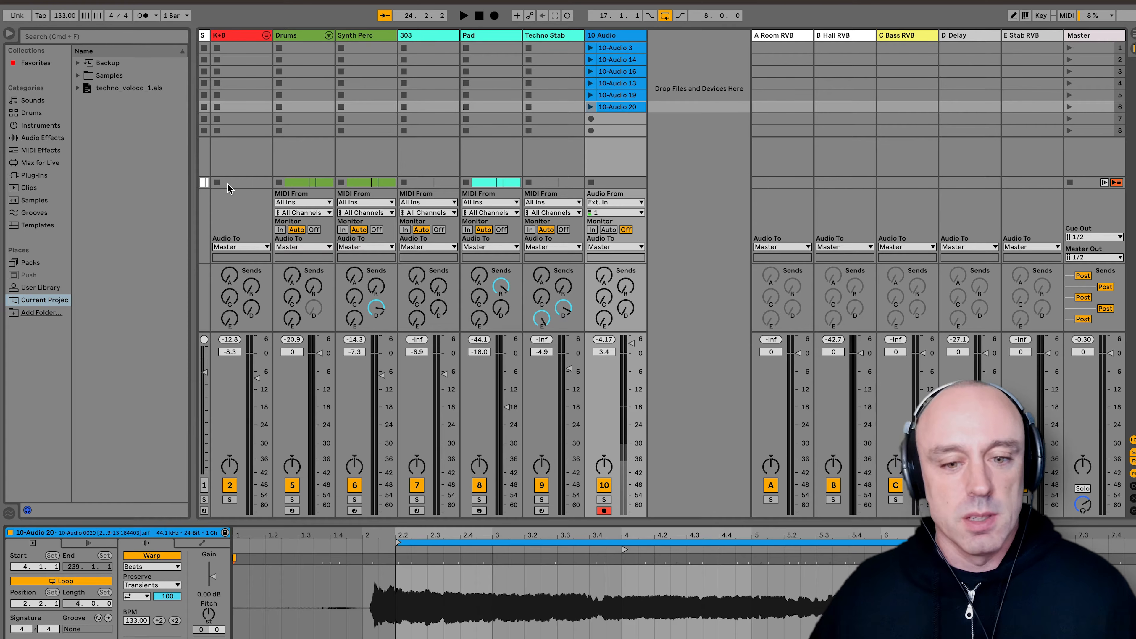
click(590, 107)
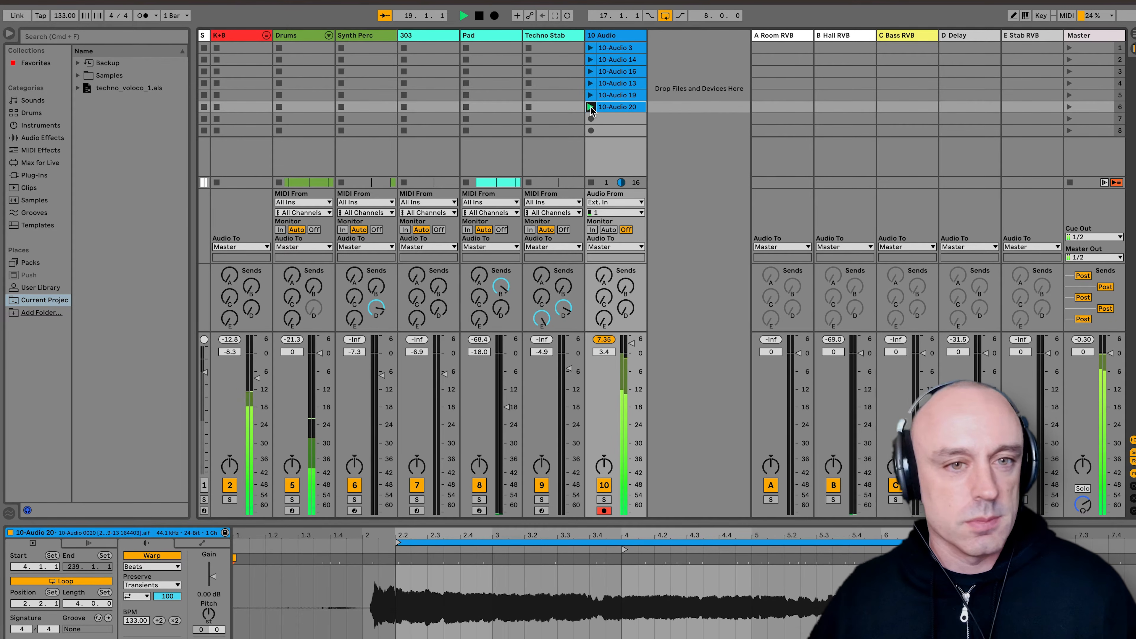
click(590, 182)
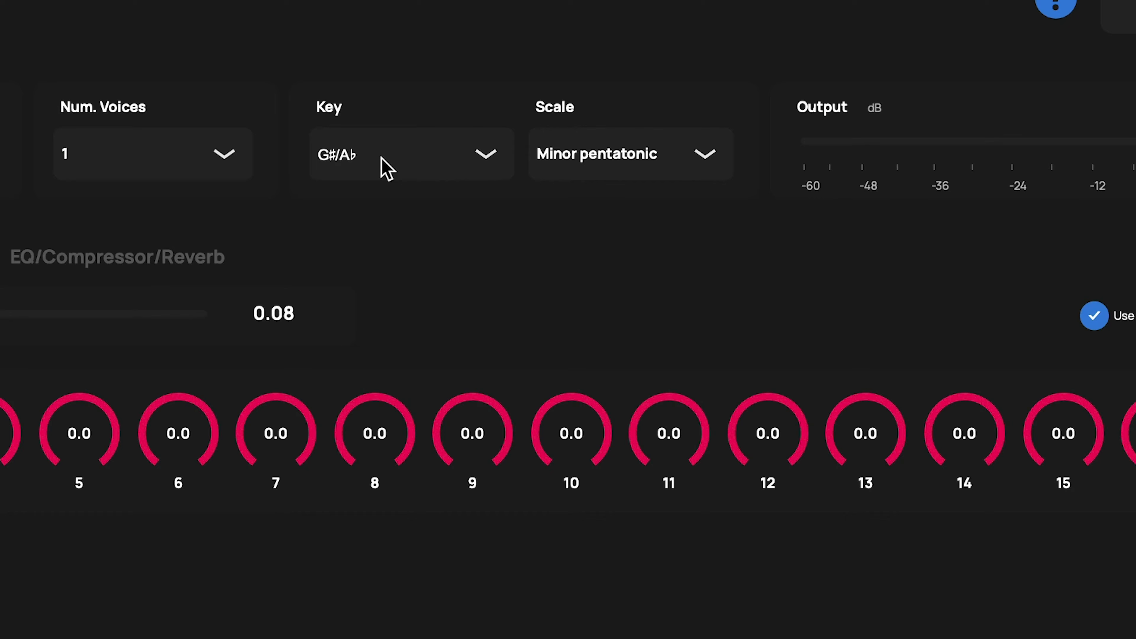
Step: In Voloco Producer, choose G♯/A♭ as the key and set the number of voices to 8
click(384, 169)
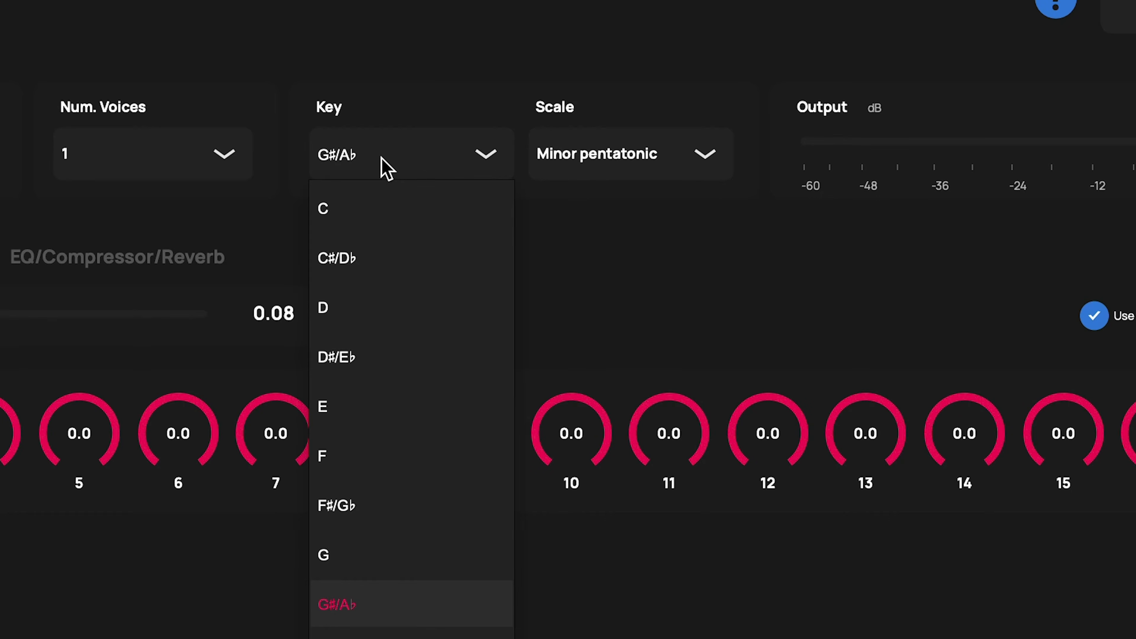
click(327, 608)
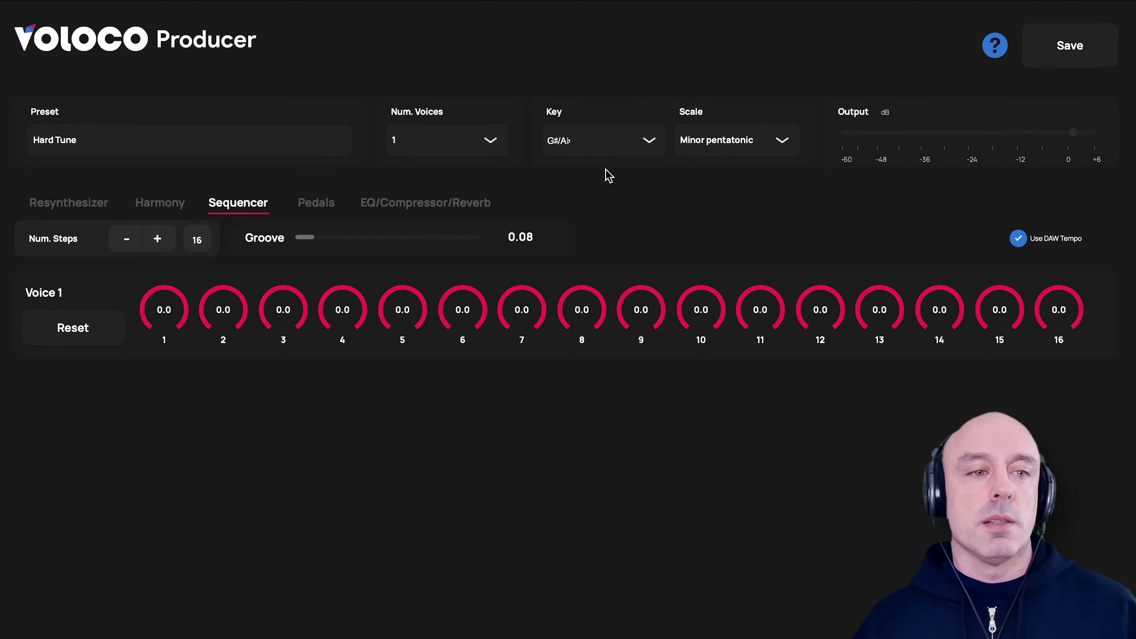
click(439, 143)
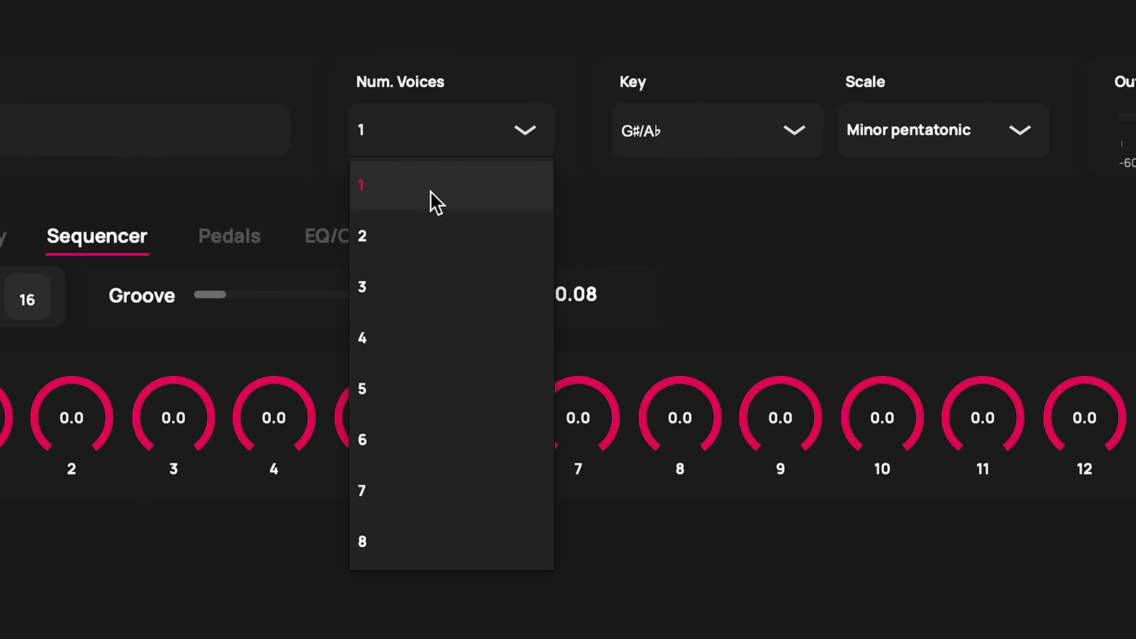
click(368, 543)
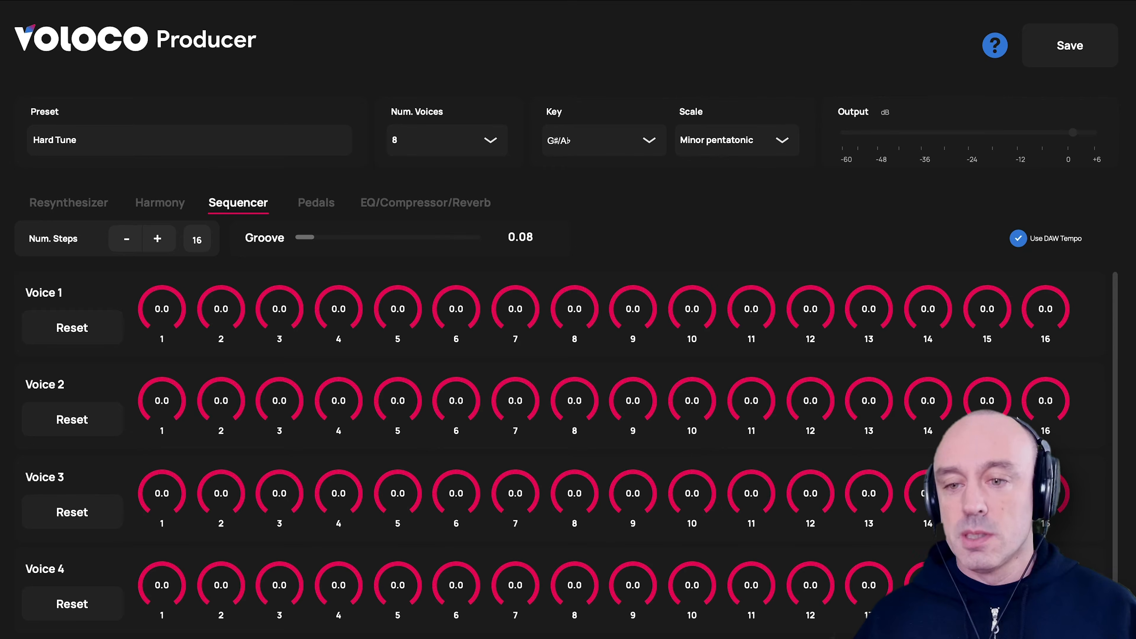
scroll(1118, 386, down, 5)
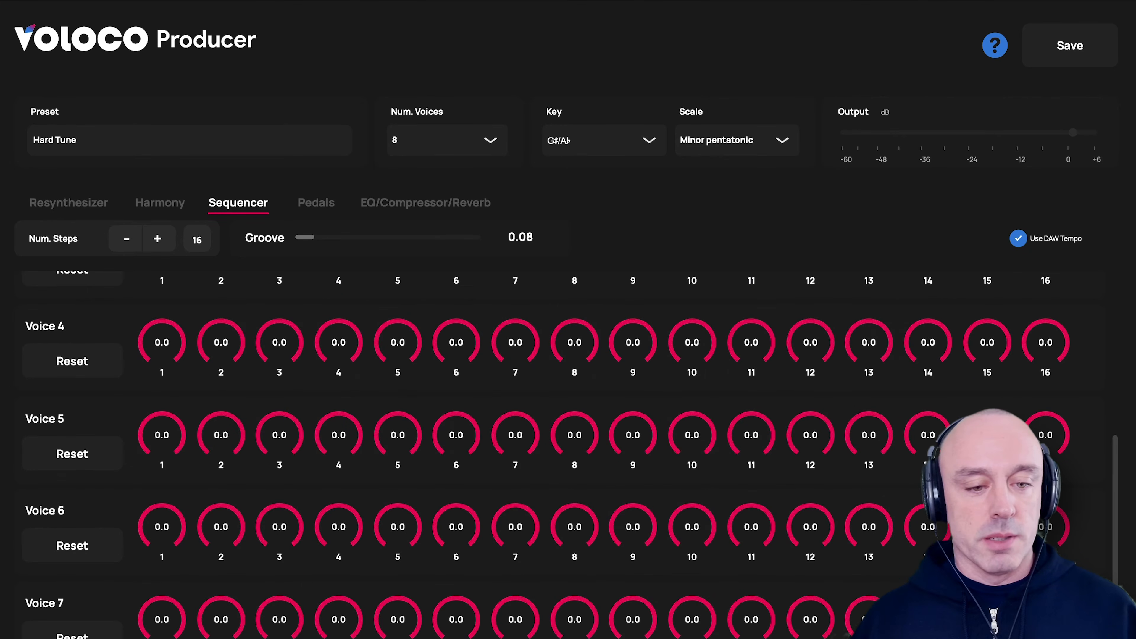
scroll(1119, 384, up, 5)
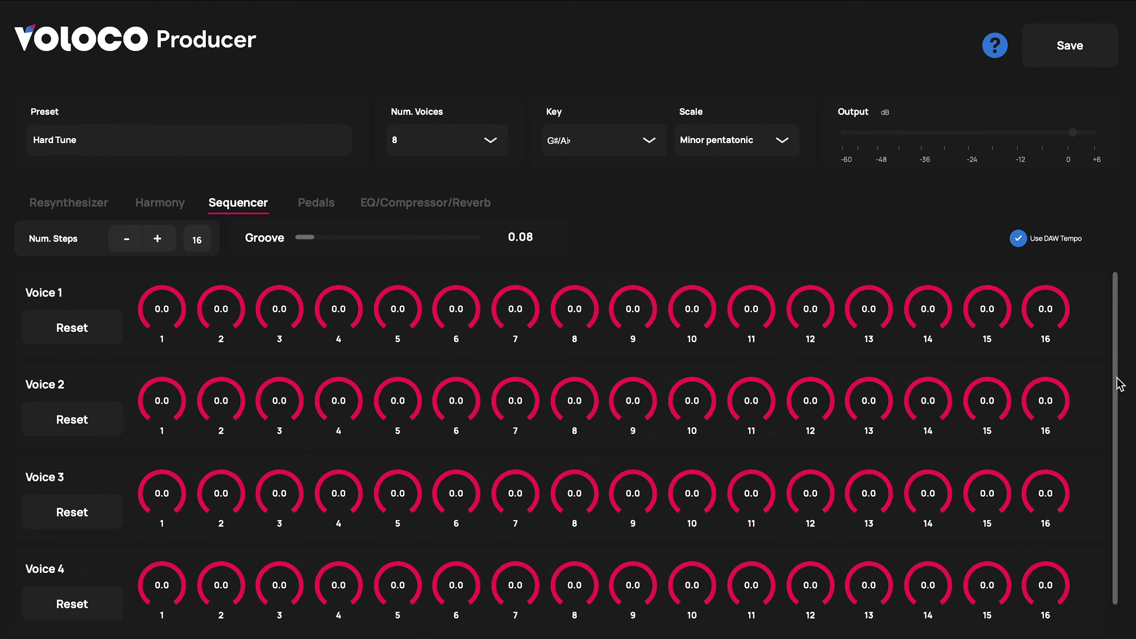
scroll(1120, 384, down, 5)
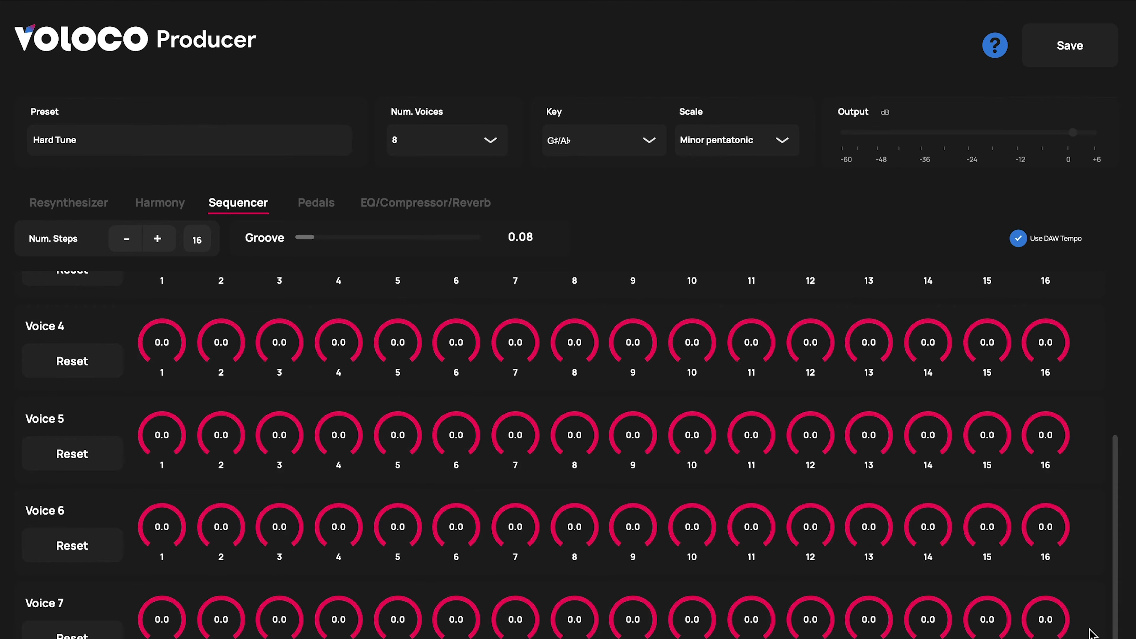
scroll(1092, 386, up, 5)
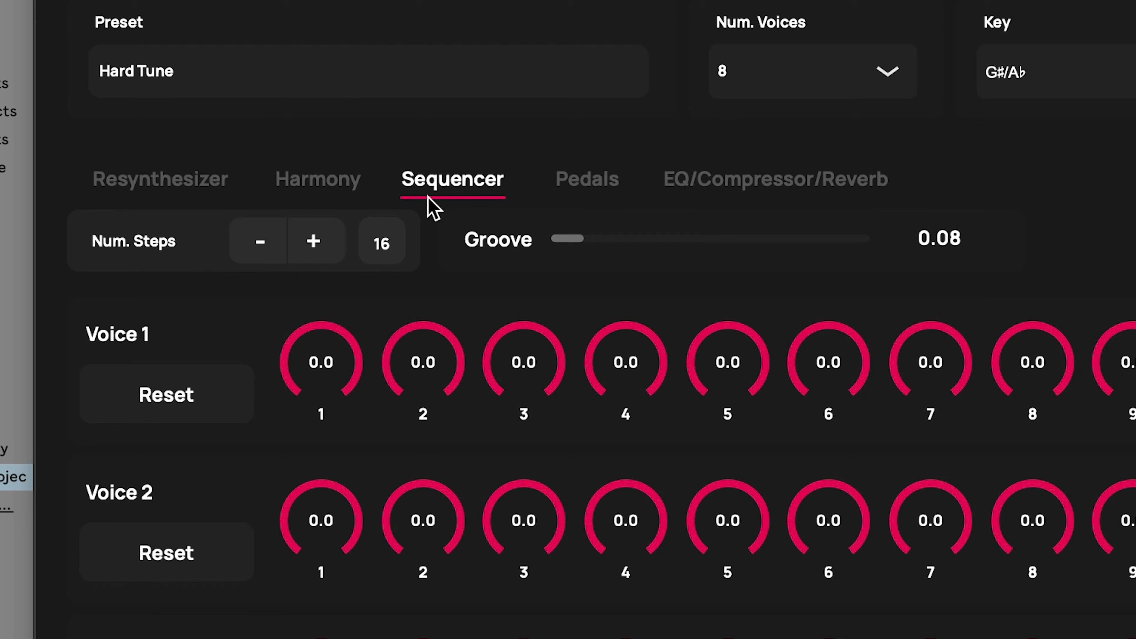
Step: Show the Harmony settings and set scale degrees 1 and 2 of Voice 8 to -5, with degree 5 reset to 0
click(325, 192)
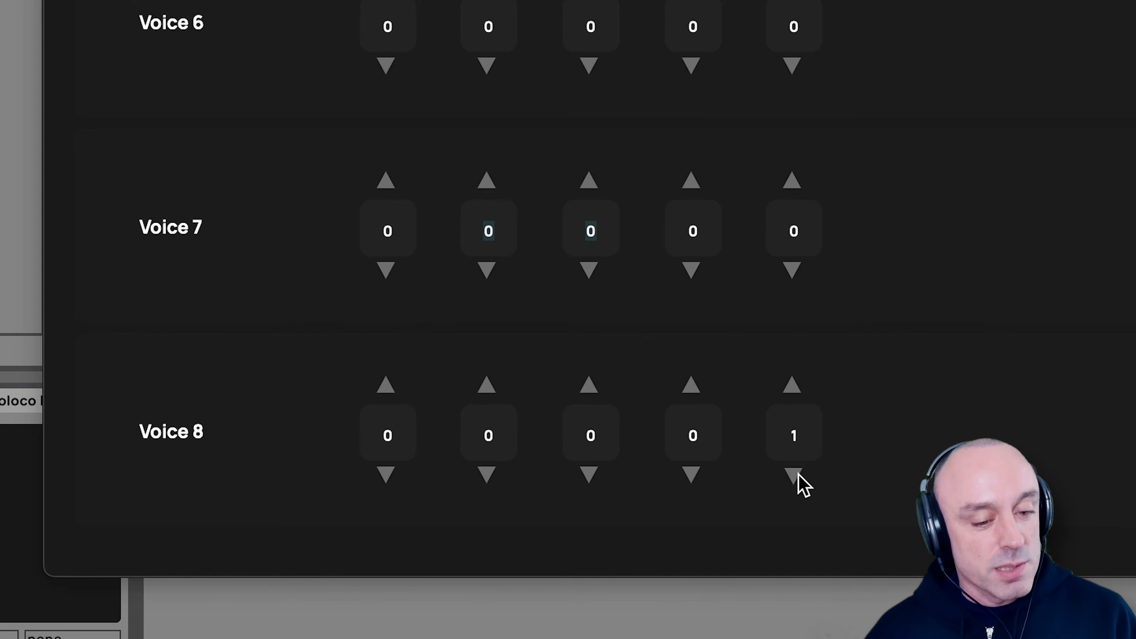
click(798, 474)
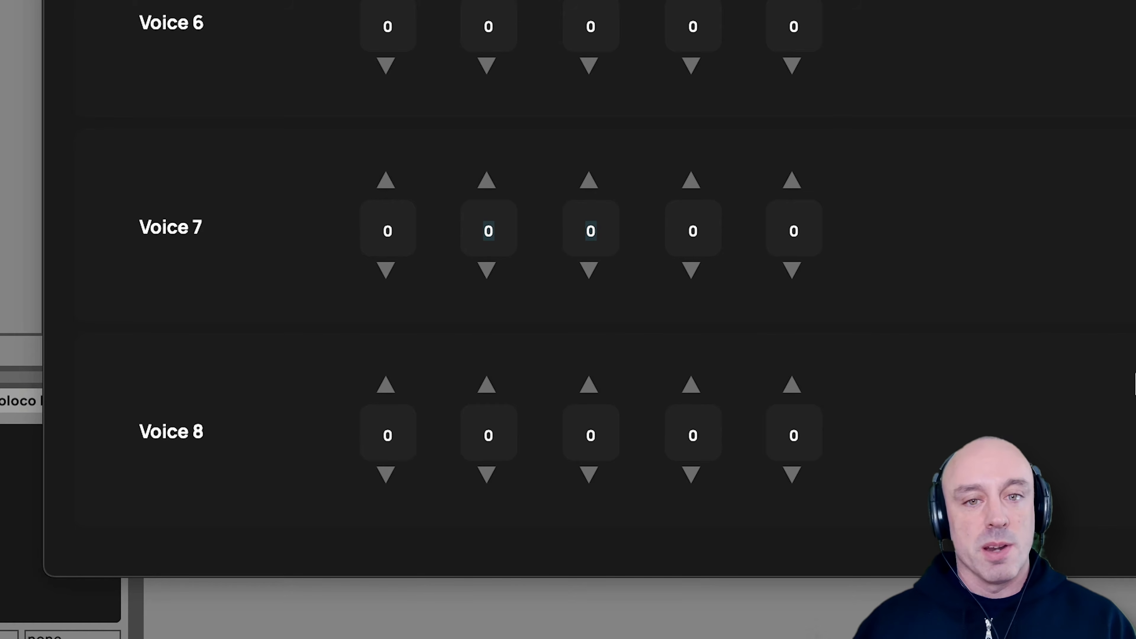
click(386, 474)
click(386, 474)
click(386, 475)
click(386, 475)
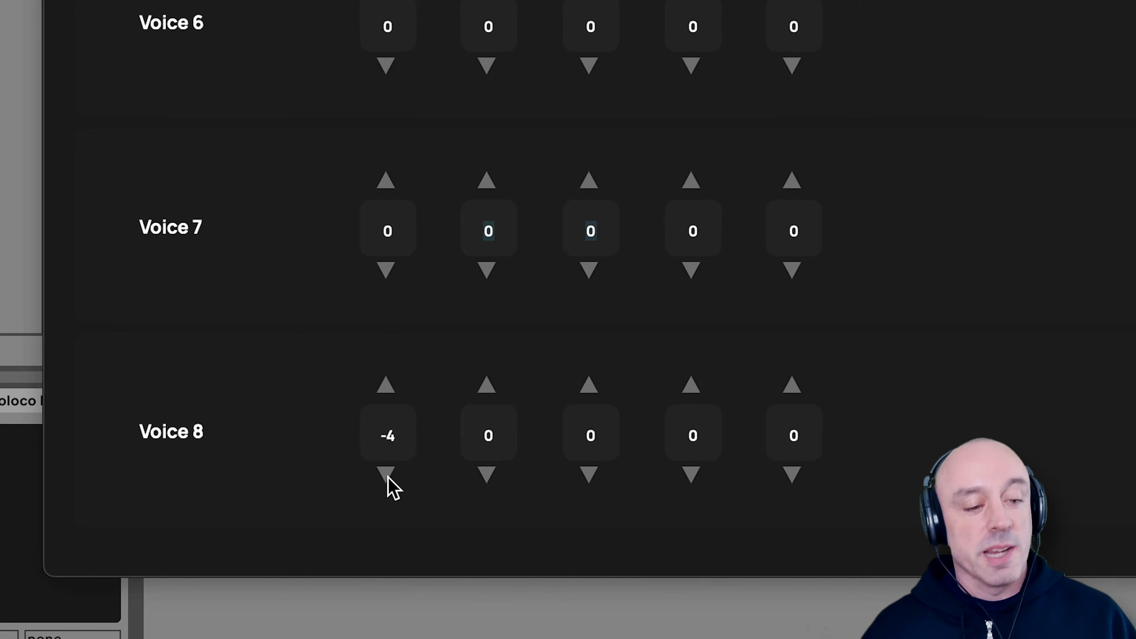
click(386, 474)
click(487, 474)
click(486, 474)
click(487, 474)
click(486, 474)
click(487, 475)
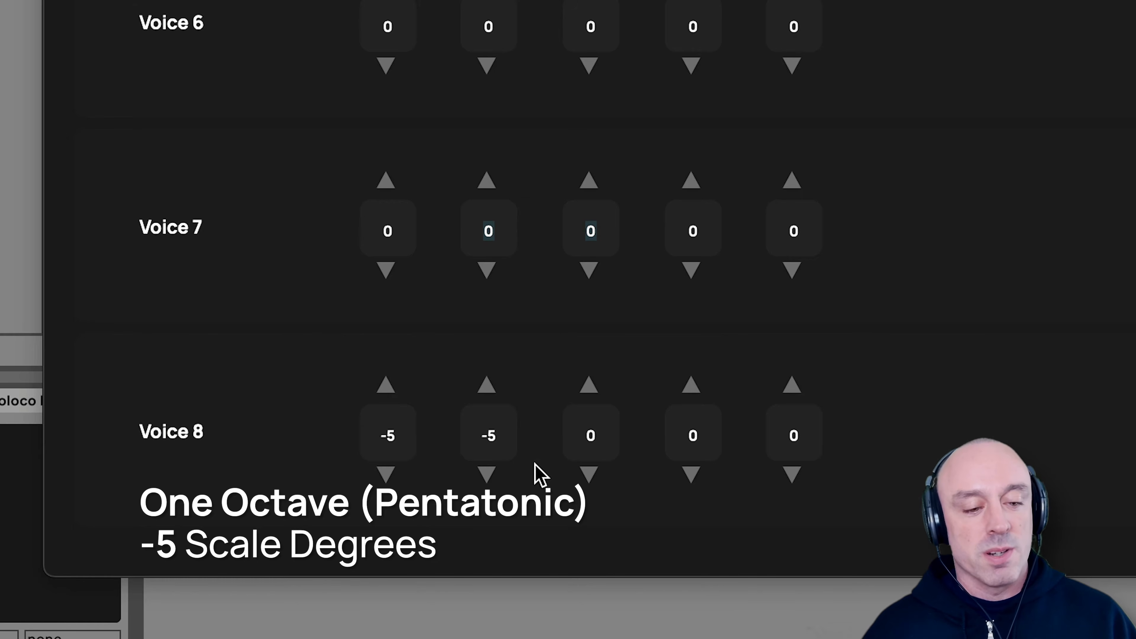
Step: Lower scale degrees 3, 4 and 5 of Voice 8 to -5
click(589, 475)
click(589, 475)
click(589, 474)
click(590, 474)
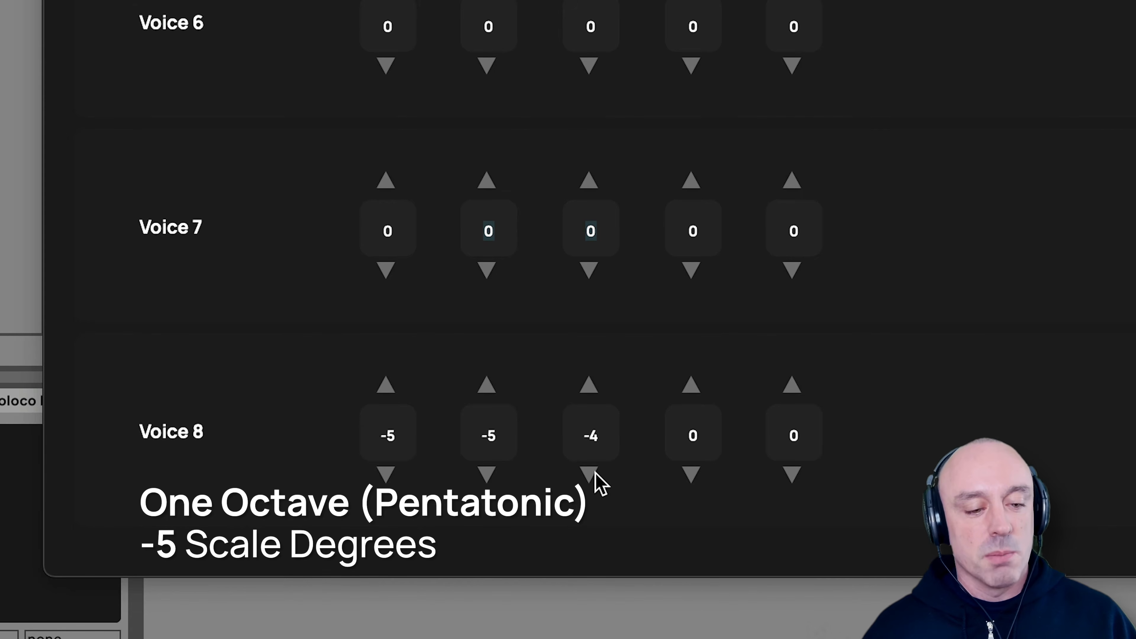
click(690, 473)
click(691, 472)
click(691, 473)
click(690, 472)
click(691, 472)
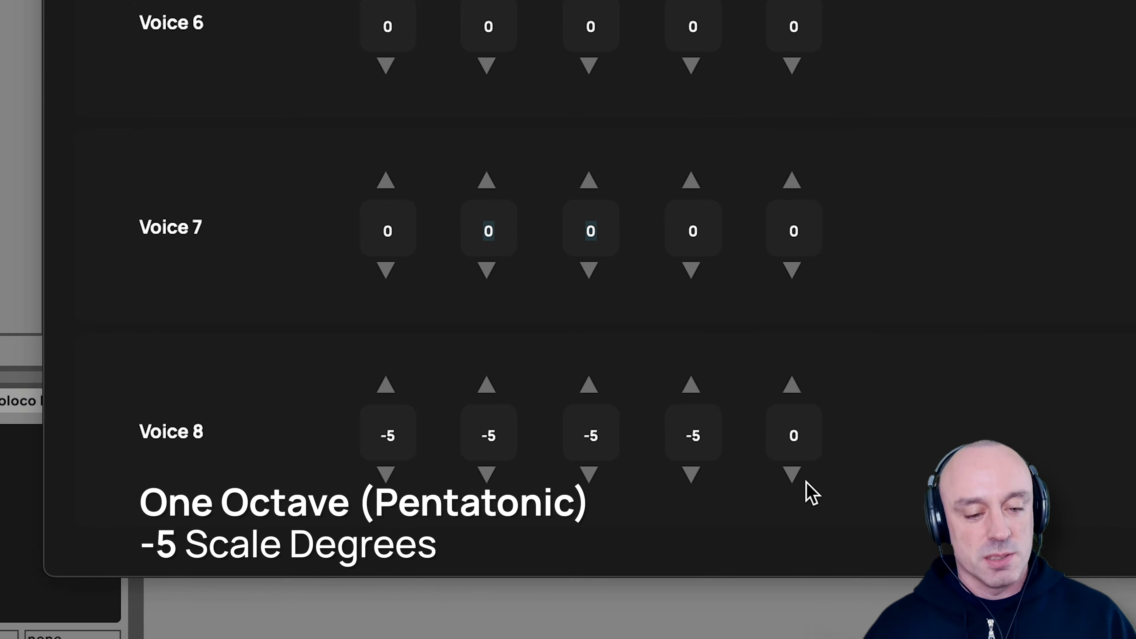
click(792, 474)
click(792, 475)
click(792, 474)
click(792, 474)
click(792, 474)
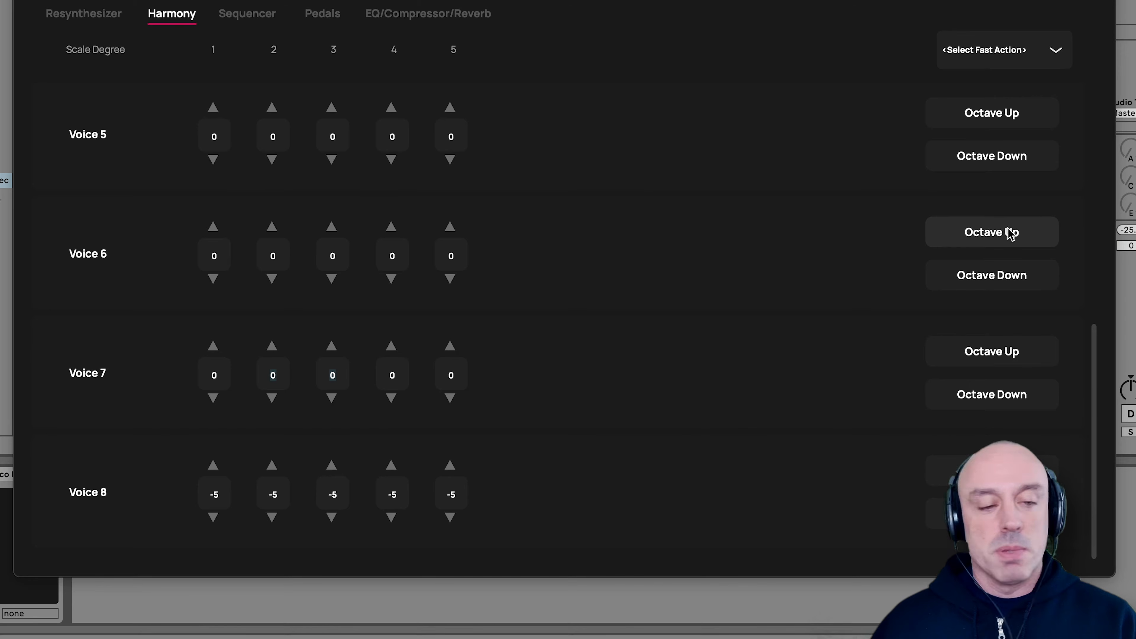
Step: Raise Voice 6 by one octave across all five scale degrees
click(1007, 229)
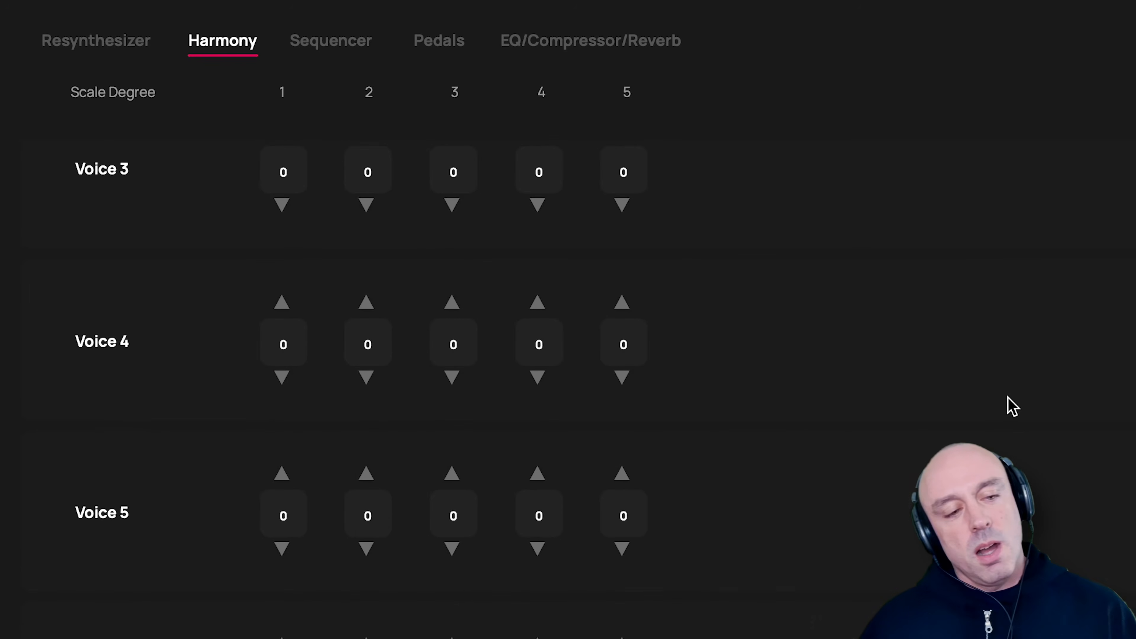
scroll(1012, 406, up, 3)
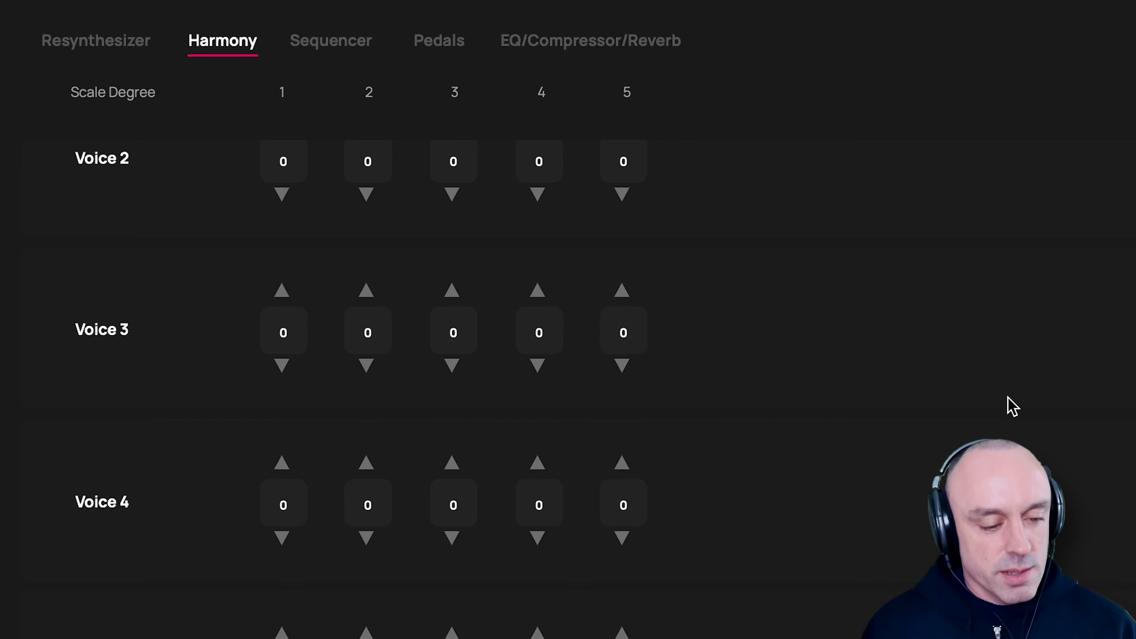
scroll(1008, 397, down, 2)
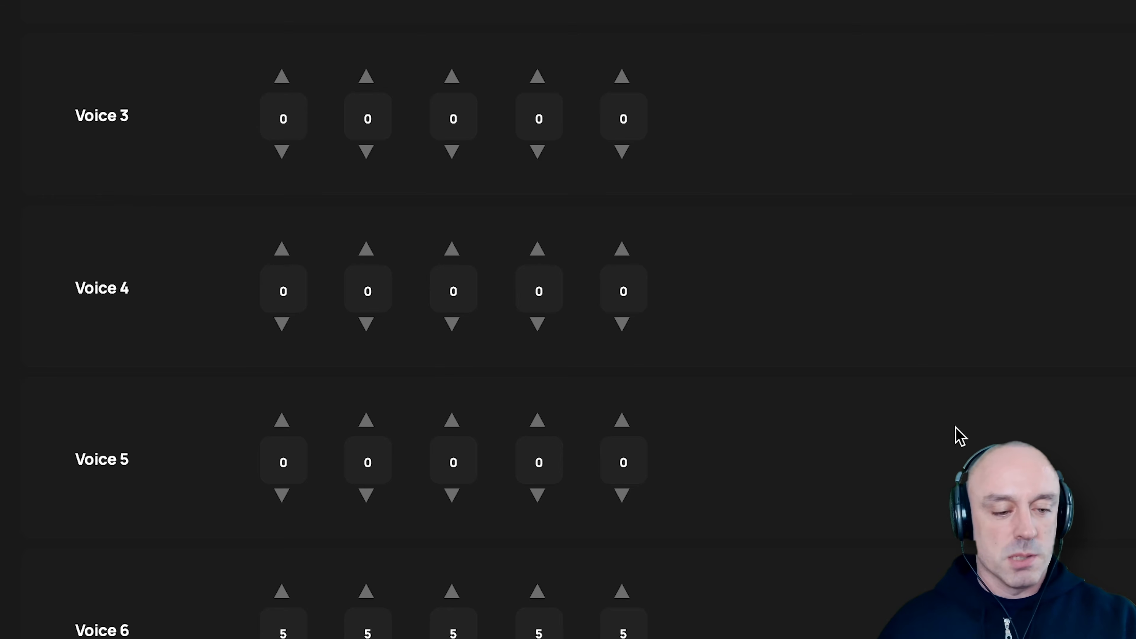
Step: Raise Voice 5 by one octave and increase each of its five scale degrees to 6
click(1023, 395)
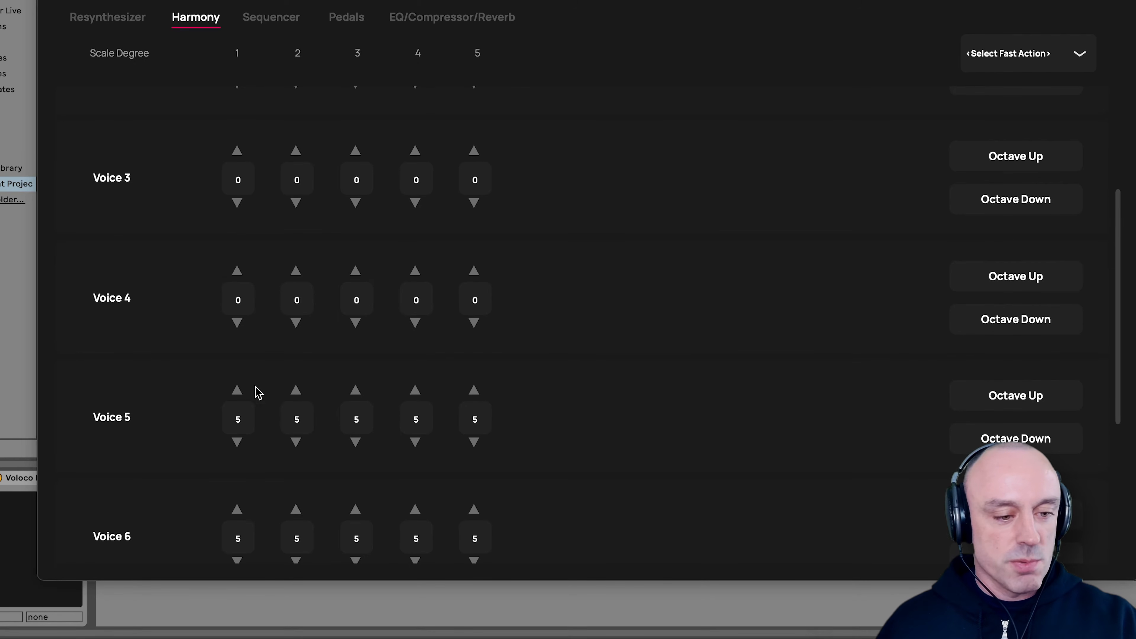
click(237, 390)
click(296, 391)
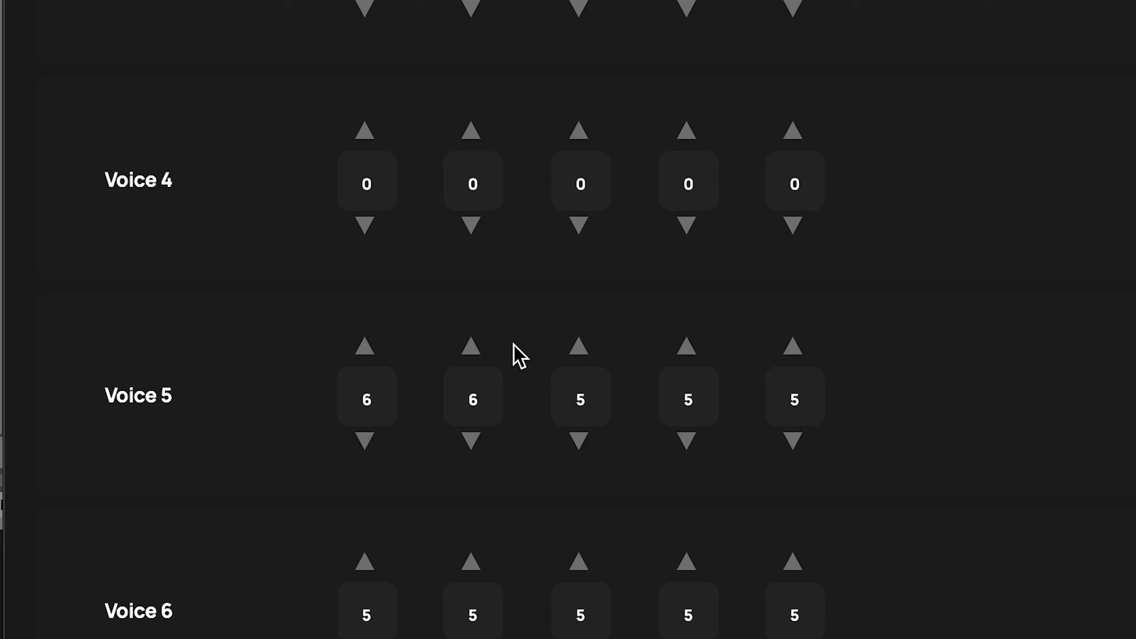
click(583, 346)
click(686, 347)
click(801, 347)
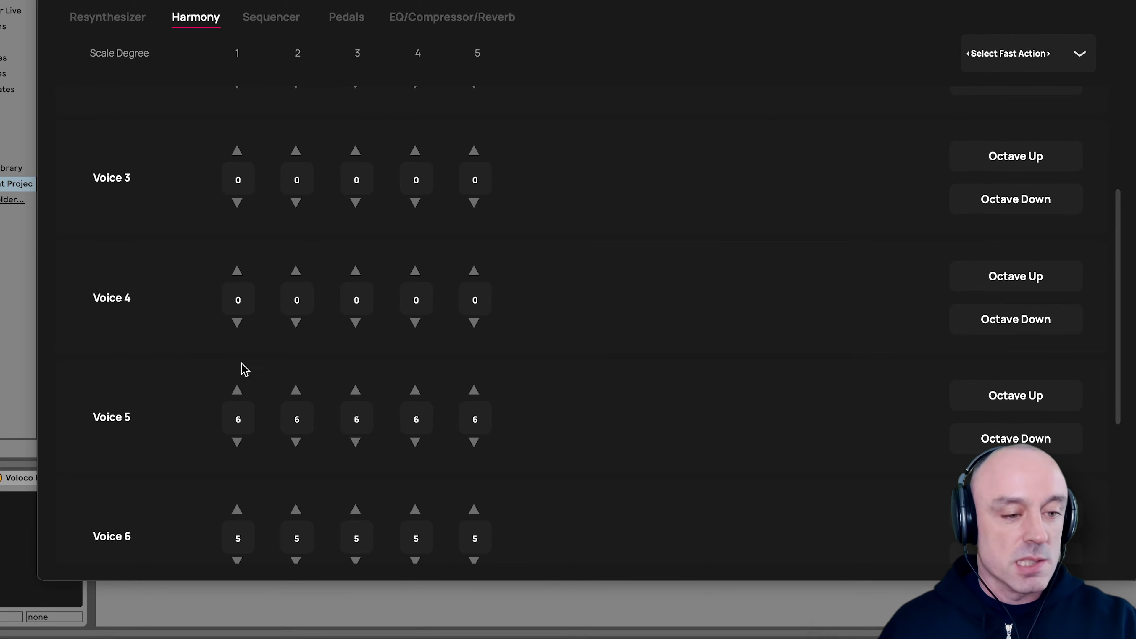
Step: Raise Voice 4 by one octave and increase each of its scale degrees to 7
click(1016, 277)
click(237, 271)
click(237, 272)
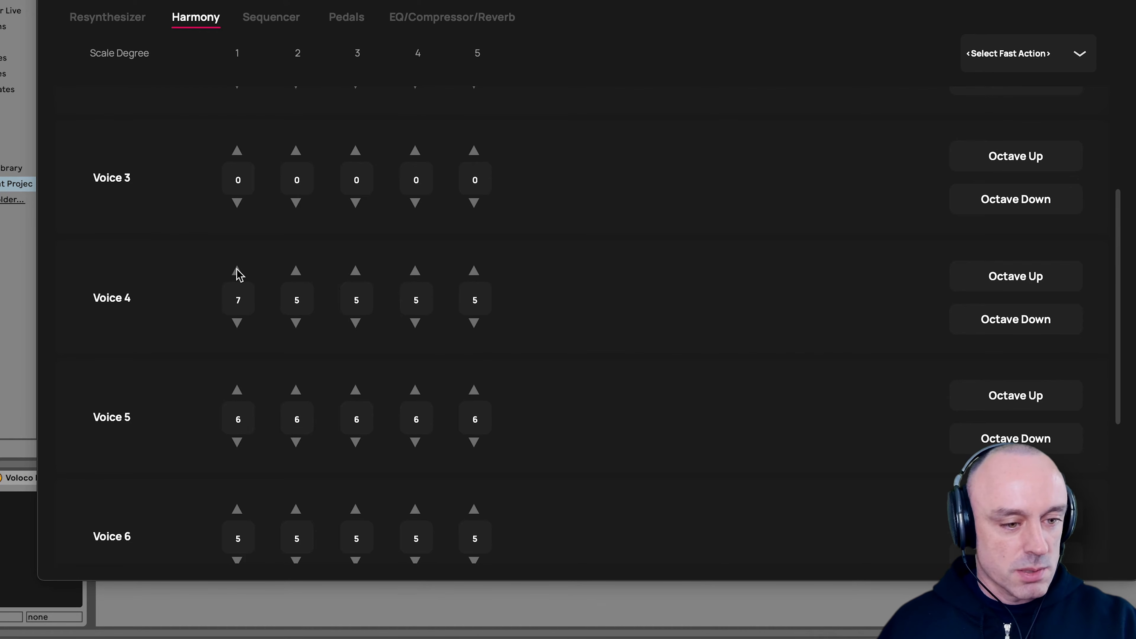
click(296, 272)
click(296, 271)
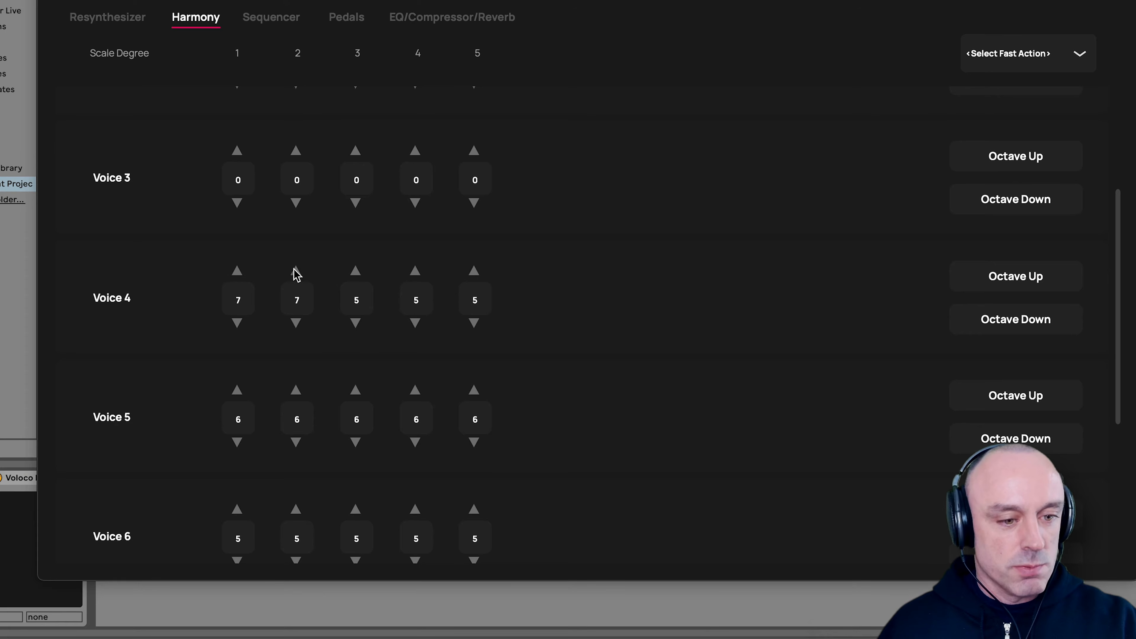
click(356, 271)
click(356, 271)
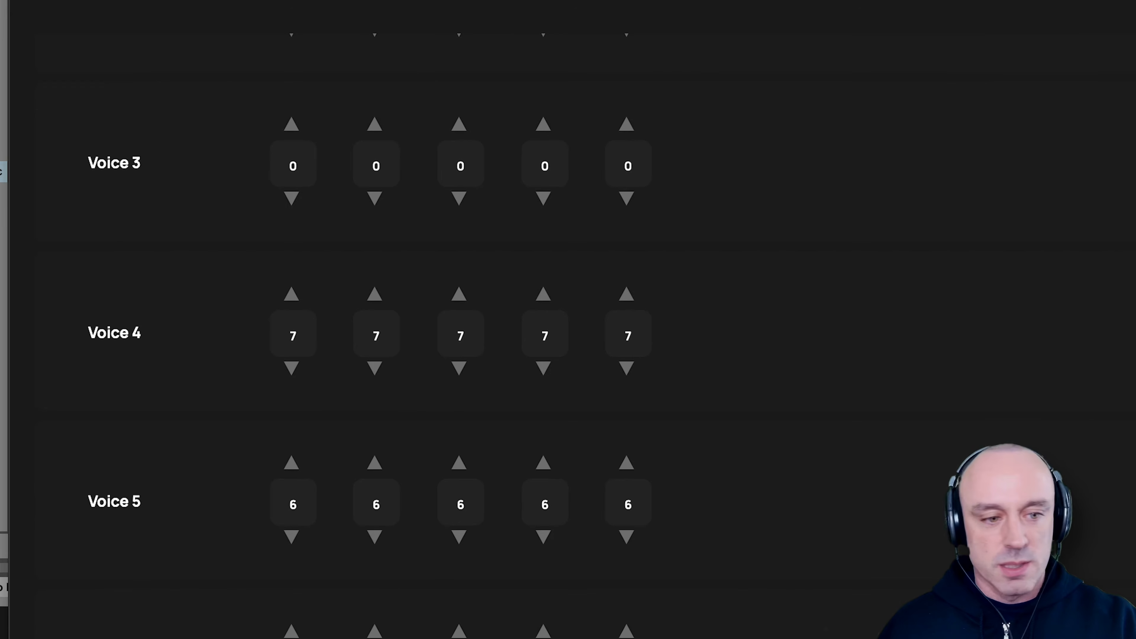
Step: Raise Voice 3 by one octave and increase each of its five scale degrees to 8
click(1015, 156)
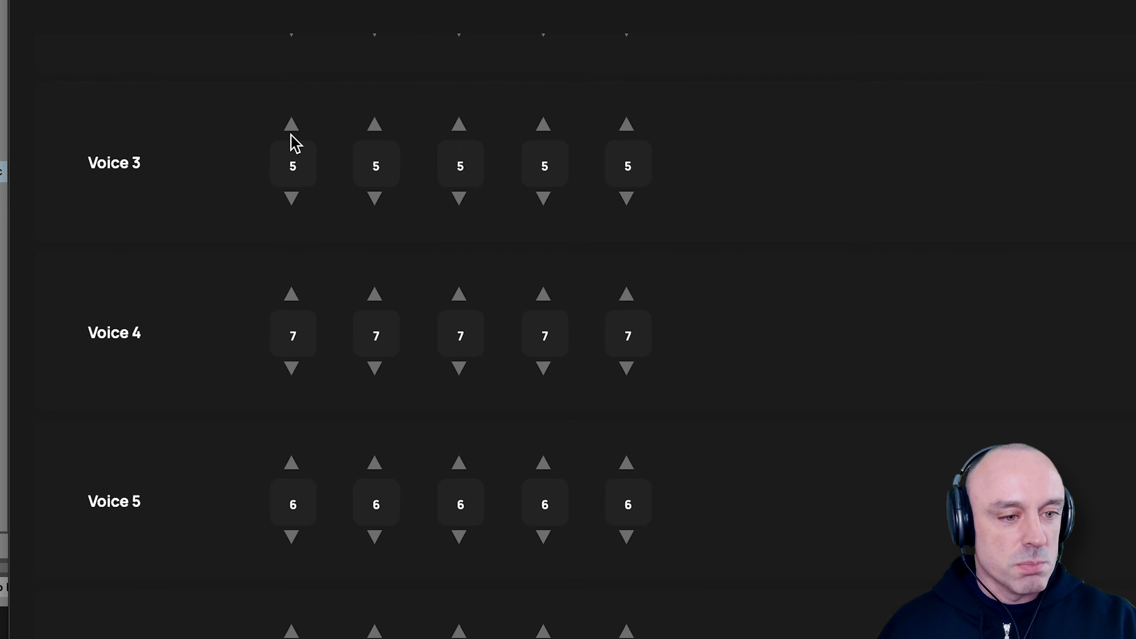
click(291, 121)
click(291, 120)
click(290, 120)
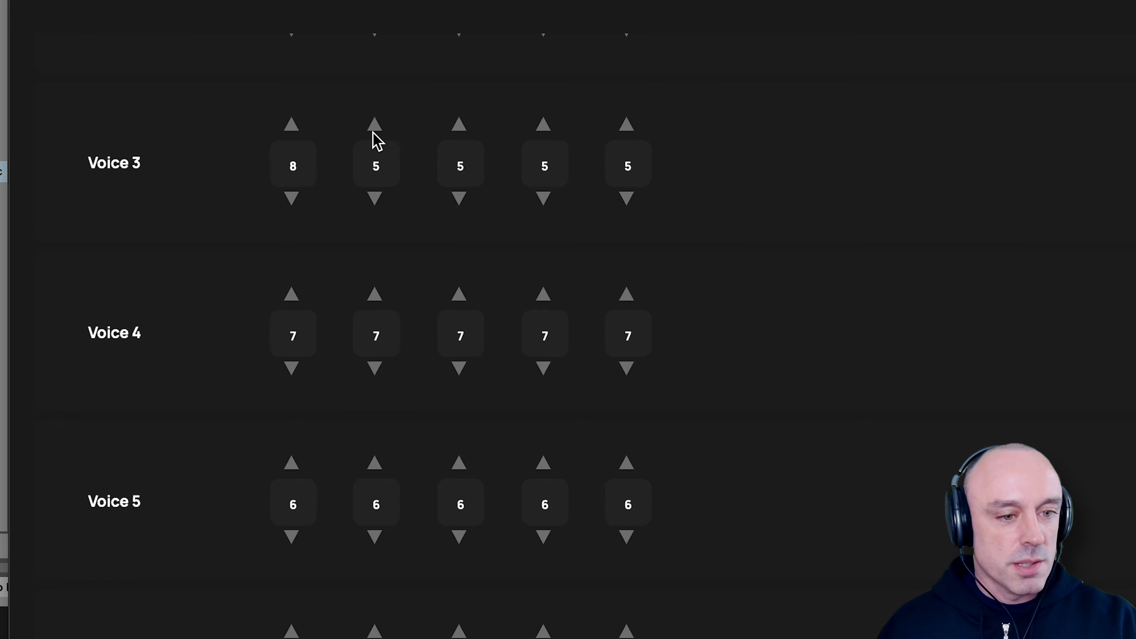
click(375, 125)
click(374, 125)
click(375, 125)
click(459, 125)
click(459, 125)
click(543, 125)
click(543, 125)
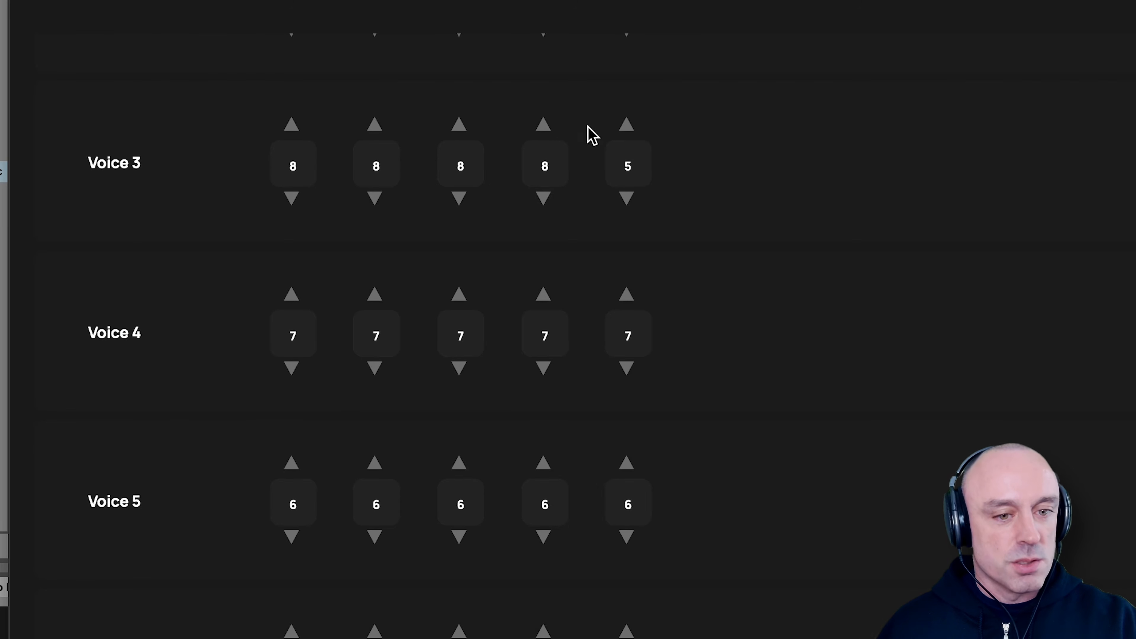
click(626, 124)
click(626, 125)
click(626, 123)
Step: In the Sequencer, raise step 1 of Voice 8 to 0.0
scroll(967, 208, up, 5)
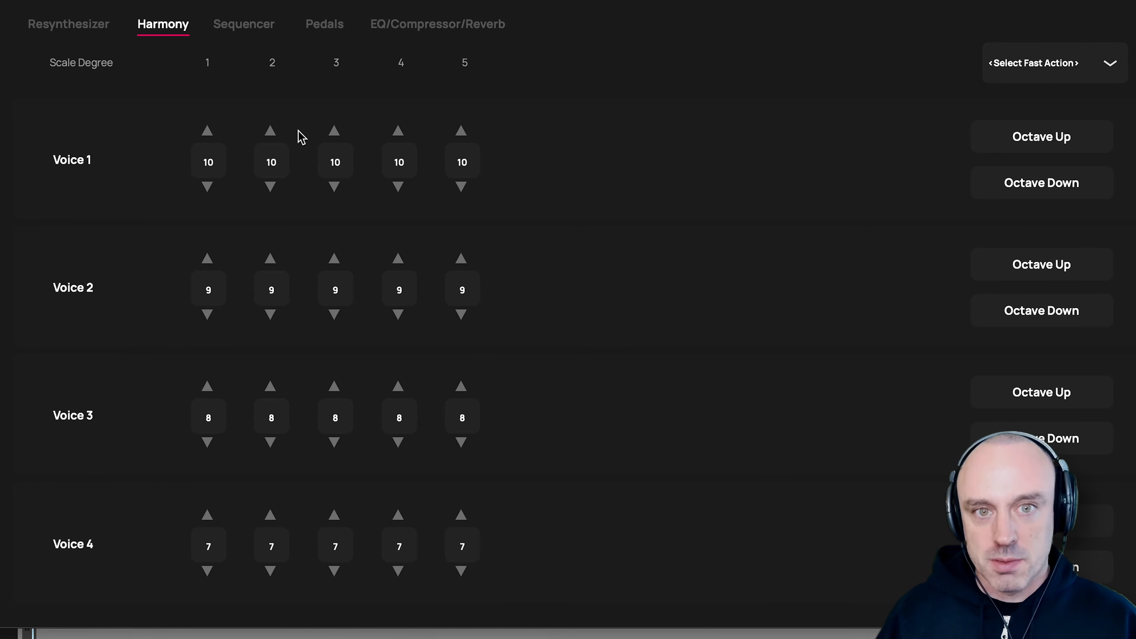
click(268, 27)
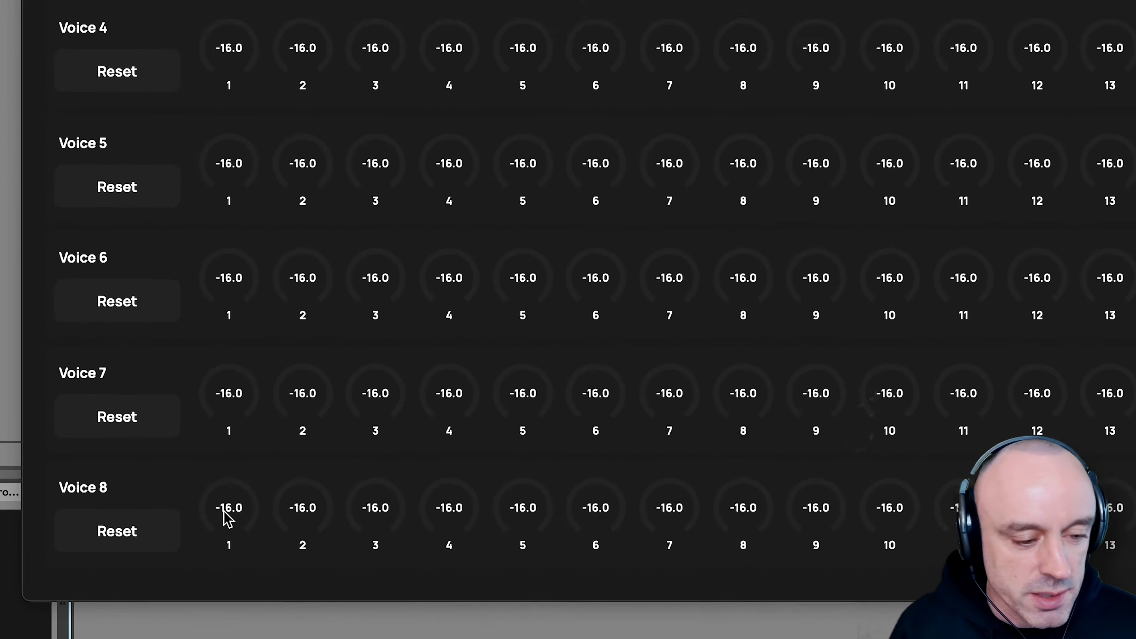
drag(227, 519, 180, 153)
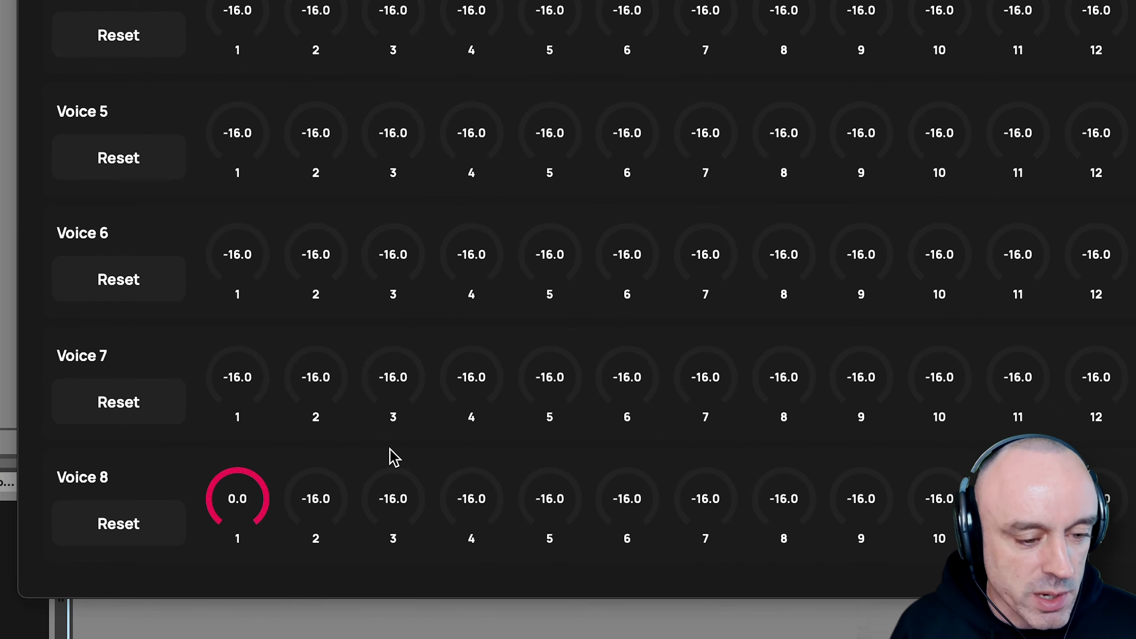
Step: Raise steps 2, 5 and 6 of Voice 8 and steps 3, 4, 7 and 8 of Voice 7 to 0.0
drag(315, 504, 310, 107)
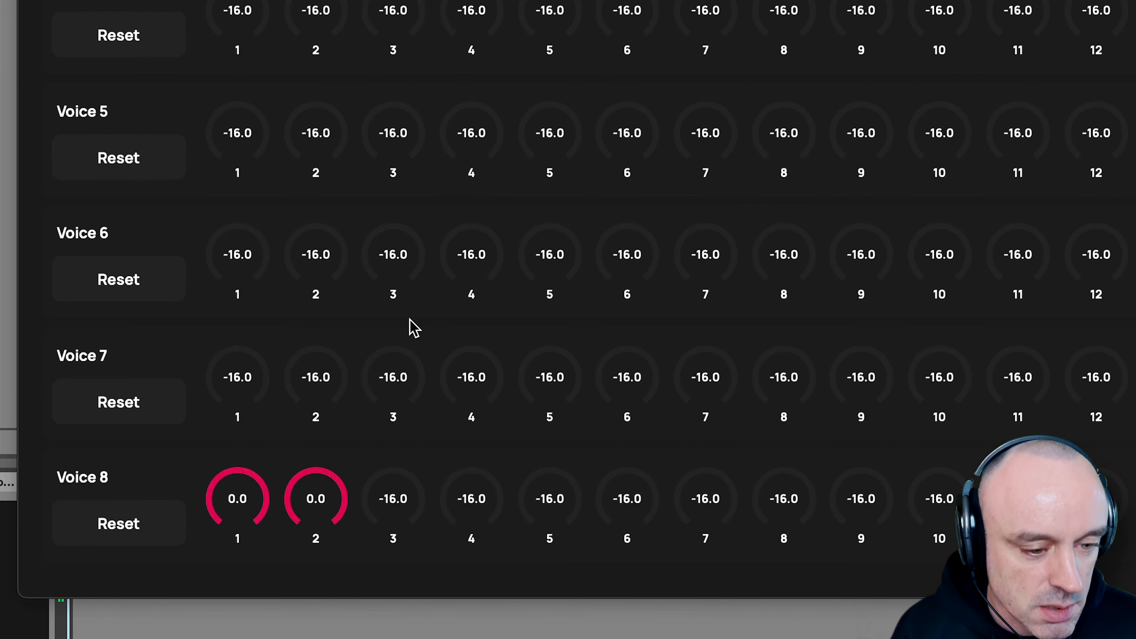
drag(393, 384, 363, 9)
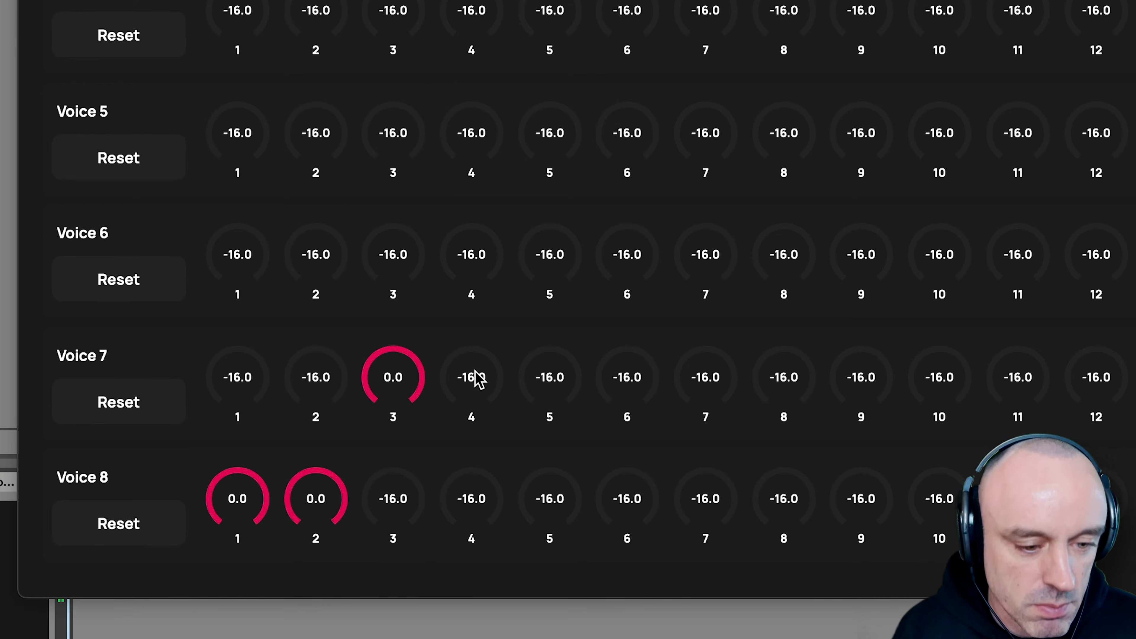
drag(472, 379, 432, 4)
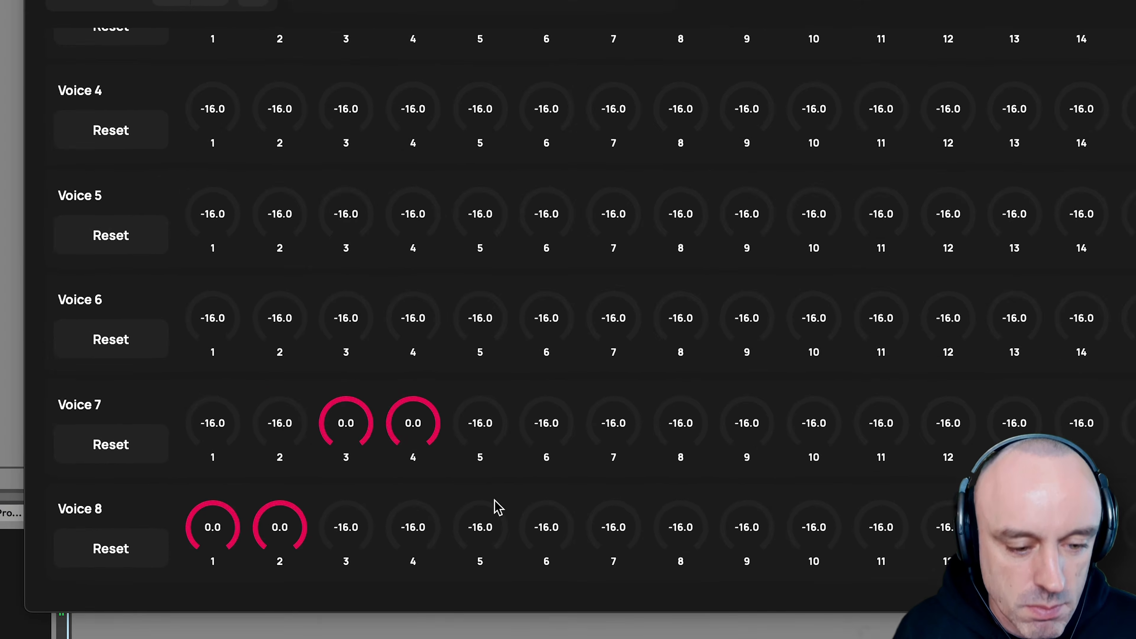
drag(498, 507, 475, 317)
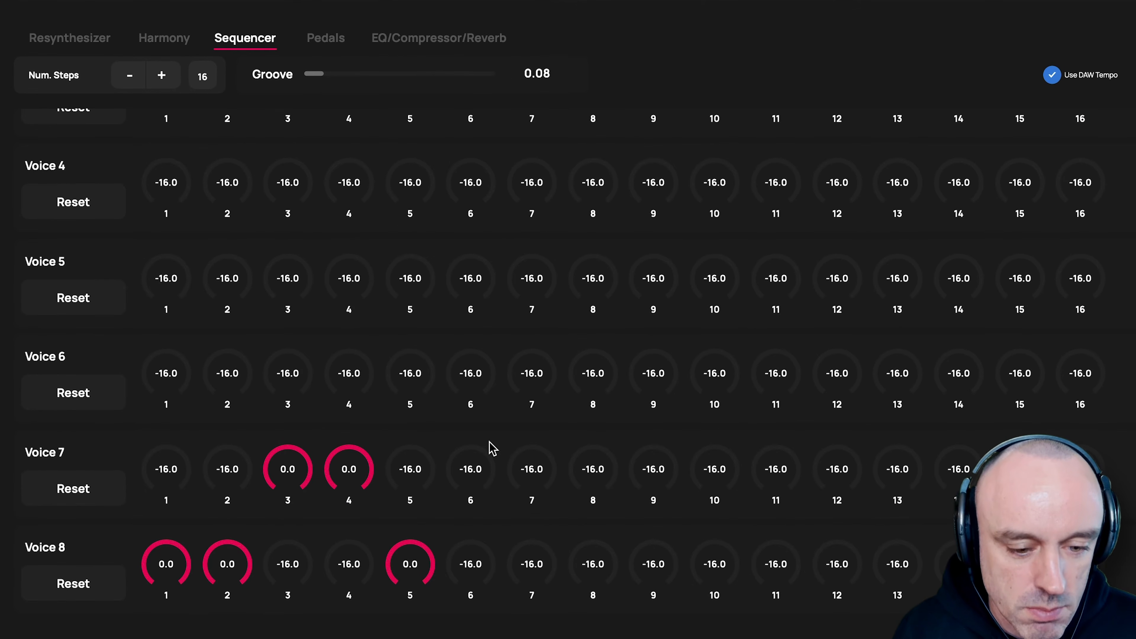
drag(549, 525, 523, 270)
drag(533, 475, 507, 133)
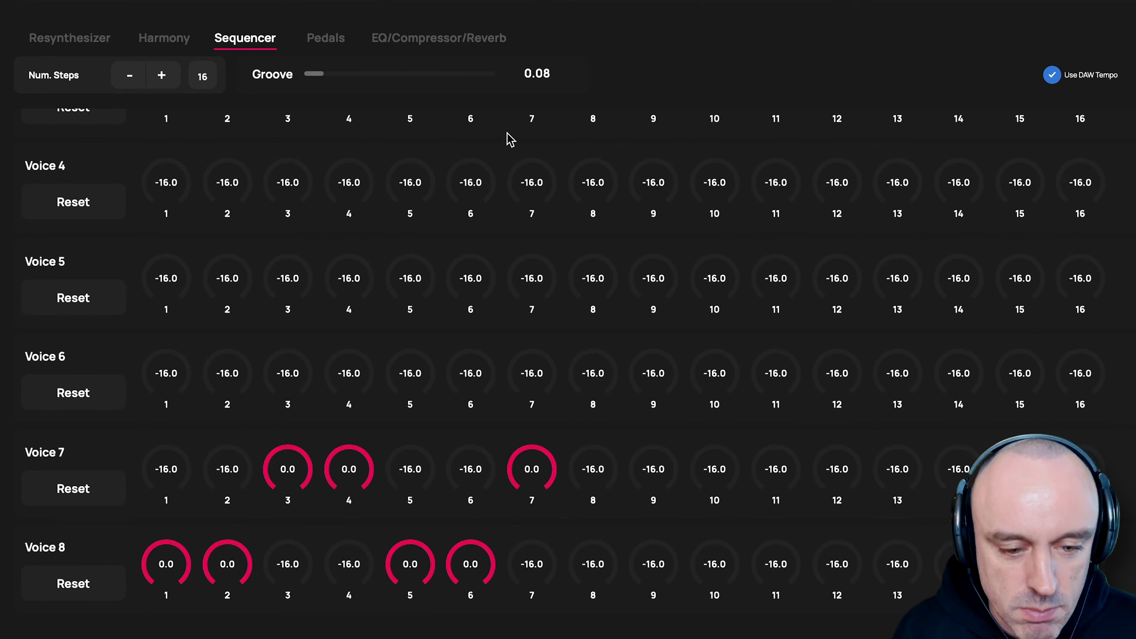
drag(588, 478, 568, 156)
Step: Raise steps 9, 10 and 13 of Voice 8 and steps 11 and 12 of Voice 7 to 0.0
drag(658, 587, 634, 209)
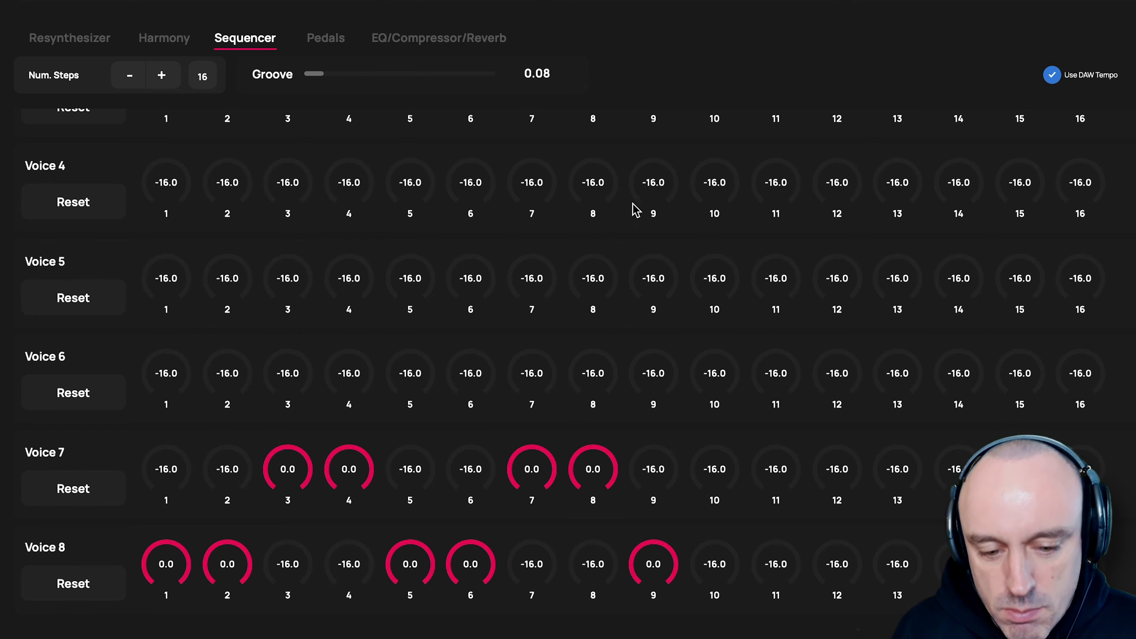
drag(716, 582, 710, 223)
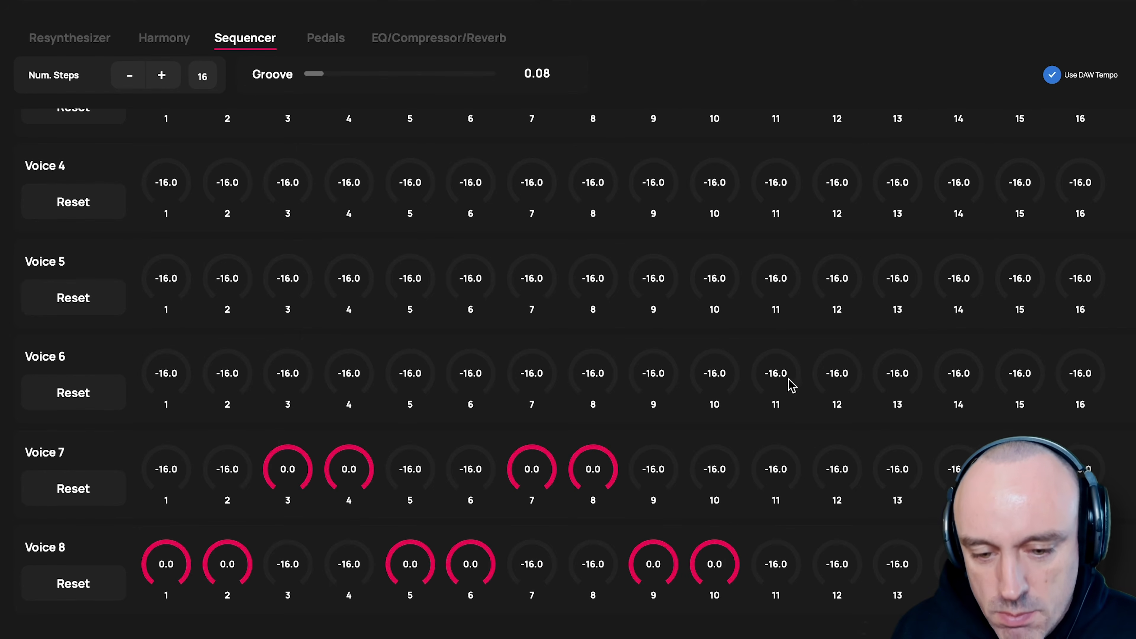
drag(782, 468, 947, 438)
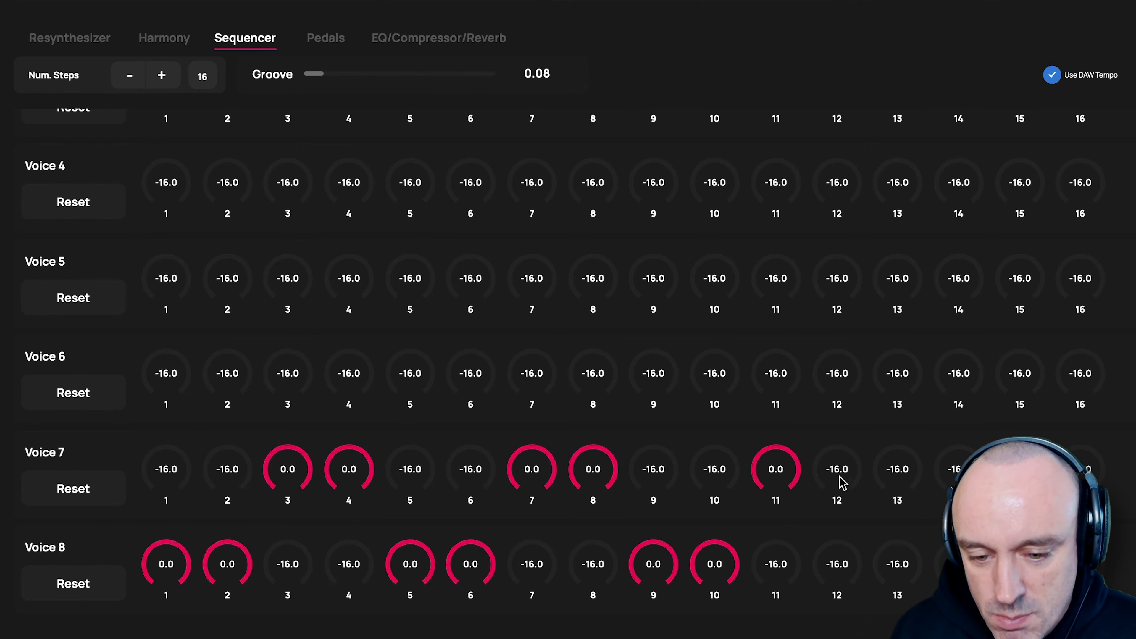
drag(838, 477, 820, 226)
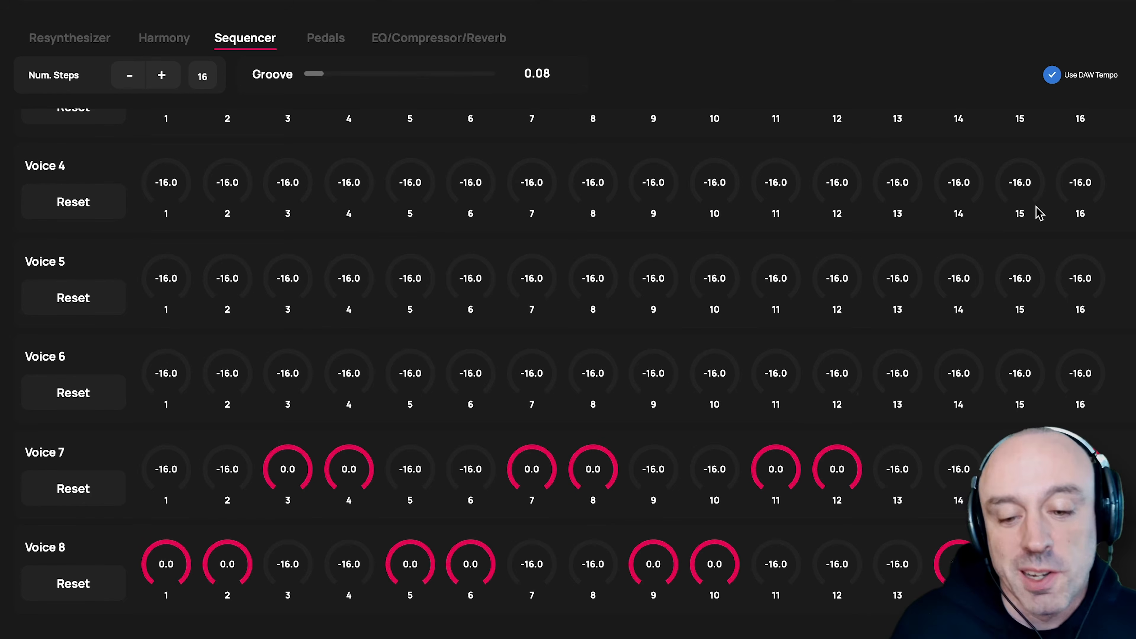
click(900, 575)
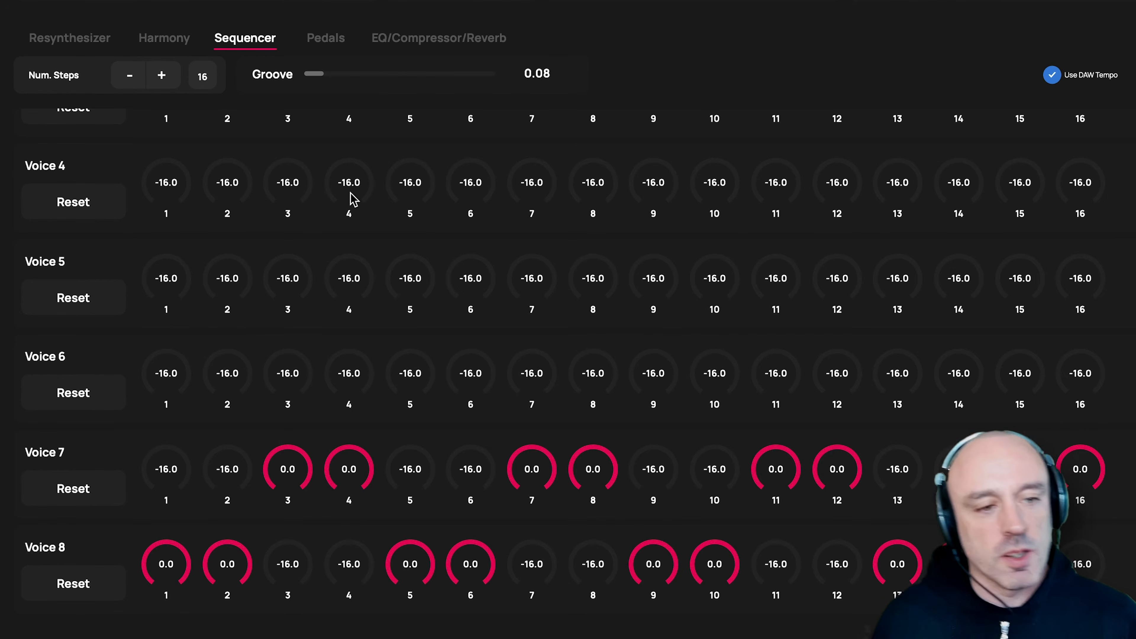
Step: In the Resynthesizer, apply the Falling ramps EQ Motion fast action to Voice 8
click(83, 43)
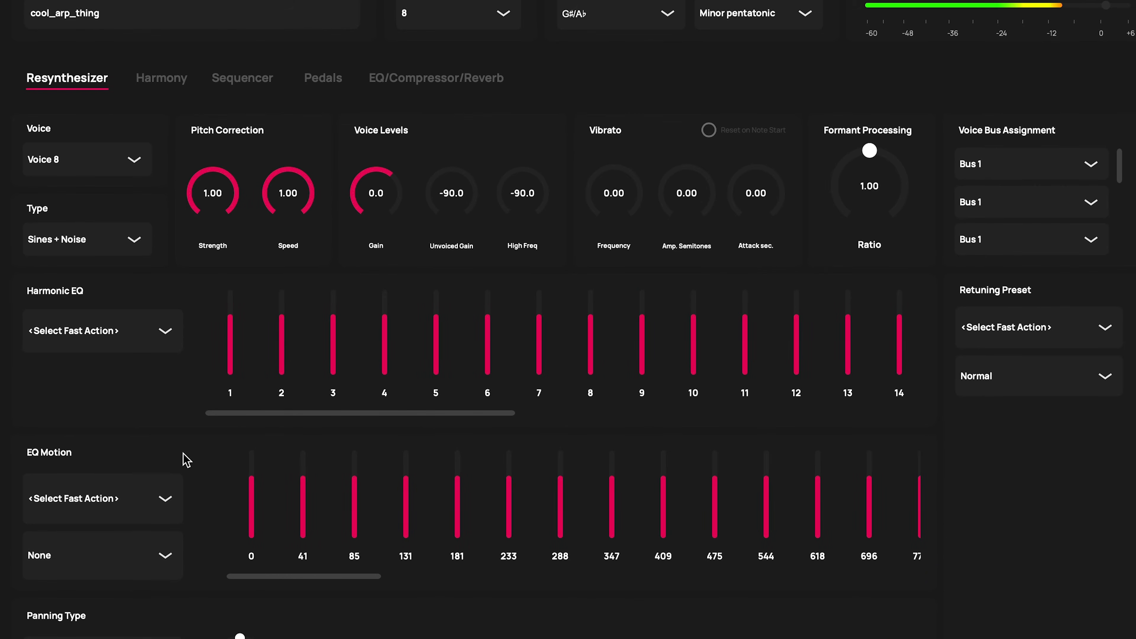
scroll(166, 383, down, 3)
click(128, 389)
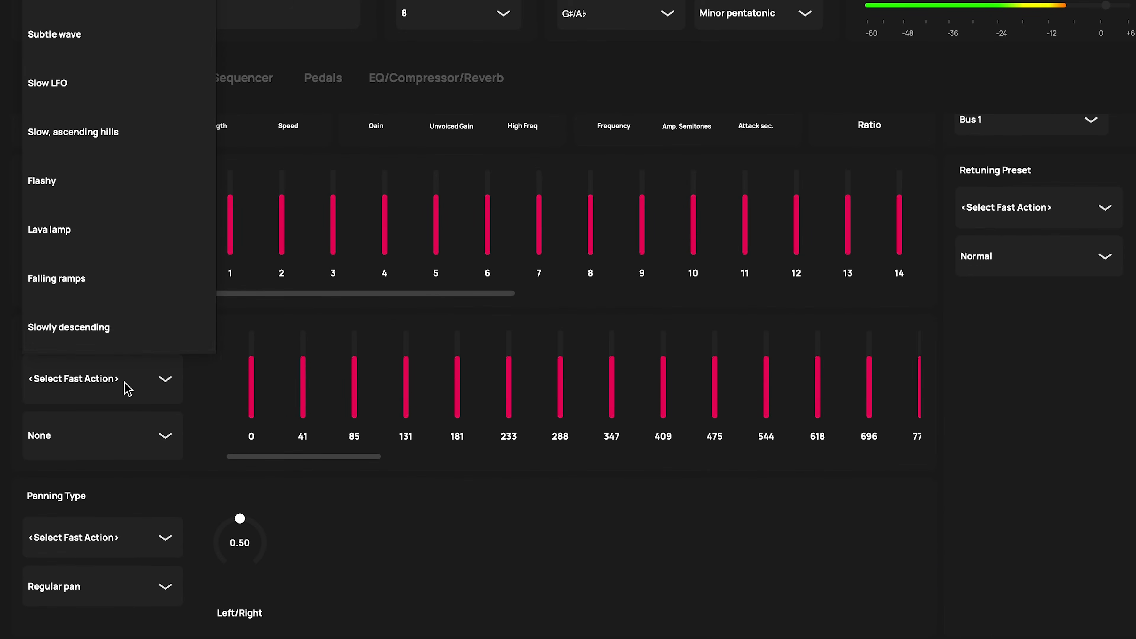
click(126, 282)
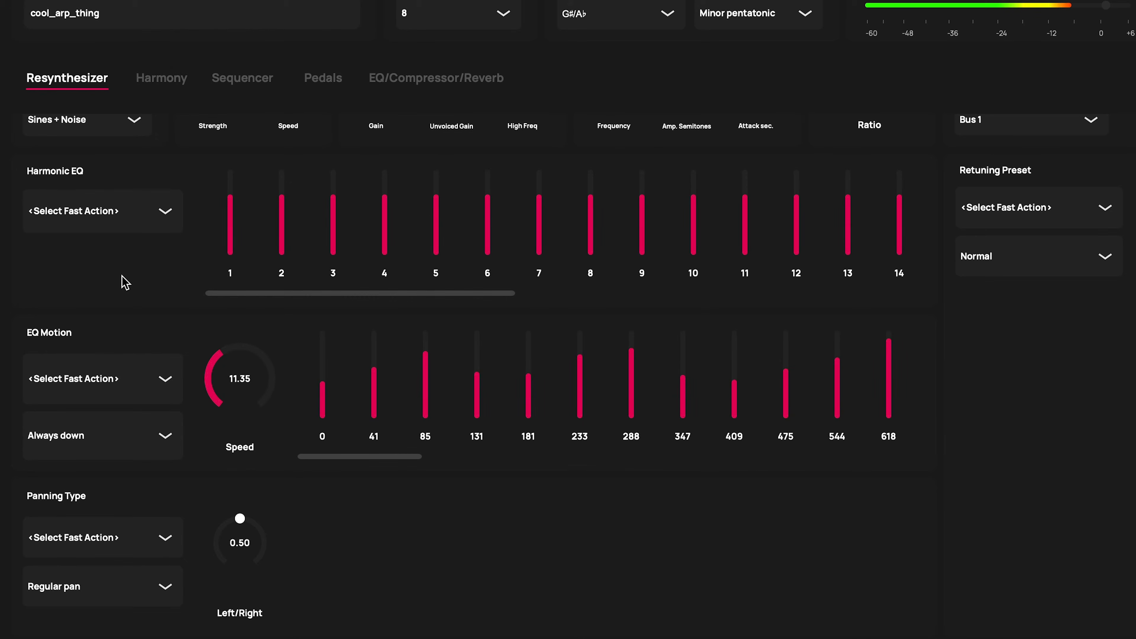
Step: Apply the Prime boost Harmonic EQ and the Tightly wound panning fast action to Voice 8
click(109, 215)
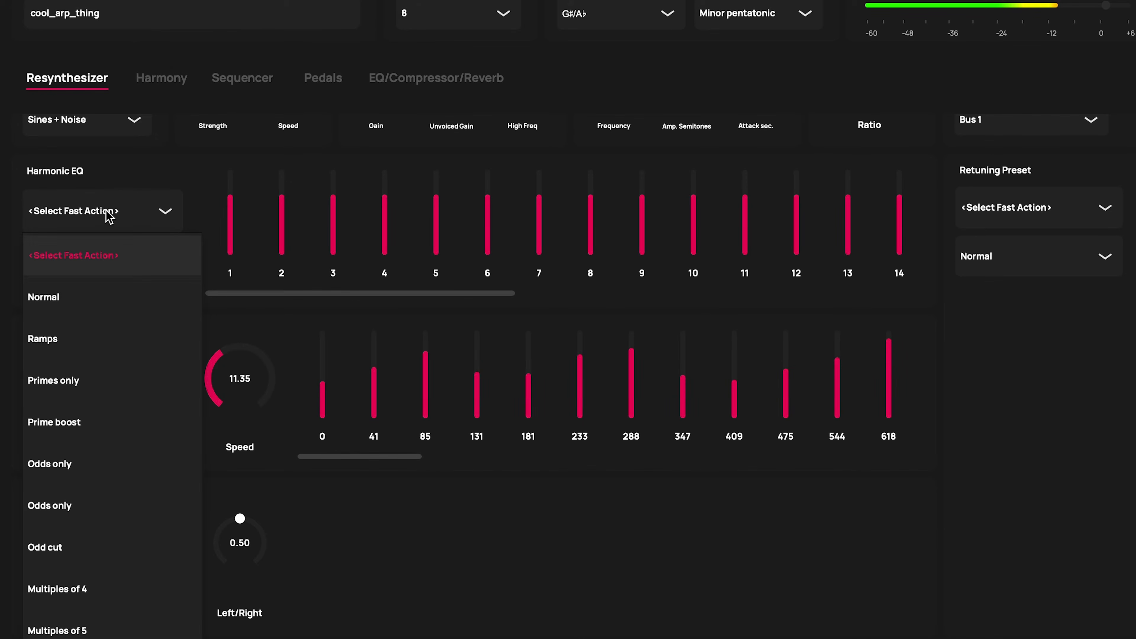
click(115, 432)
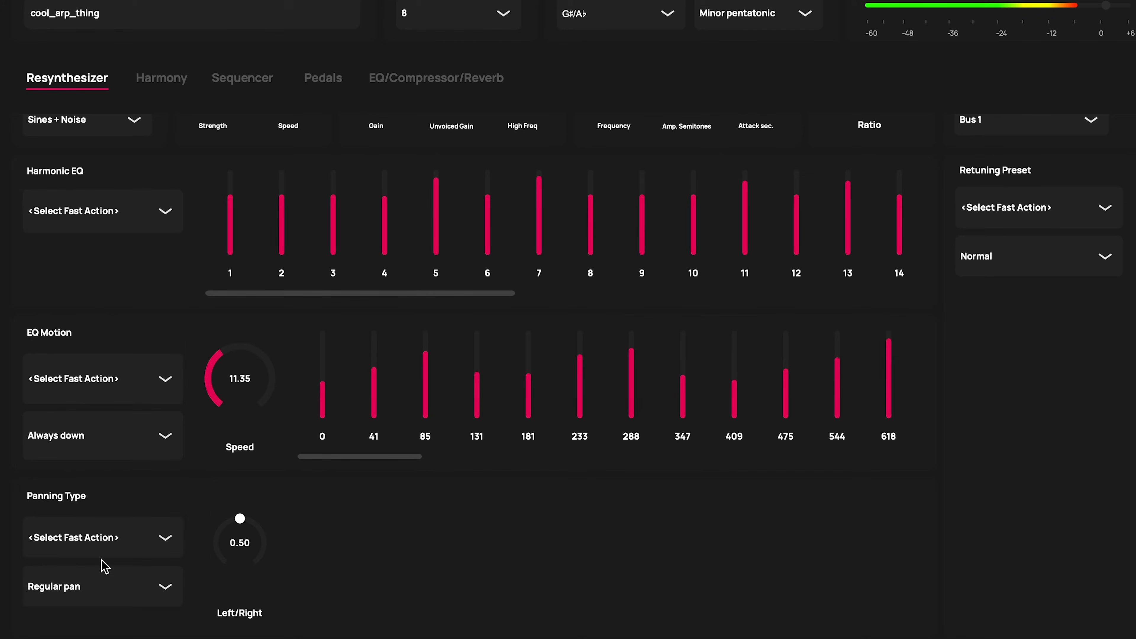
click(94, 543)
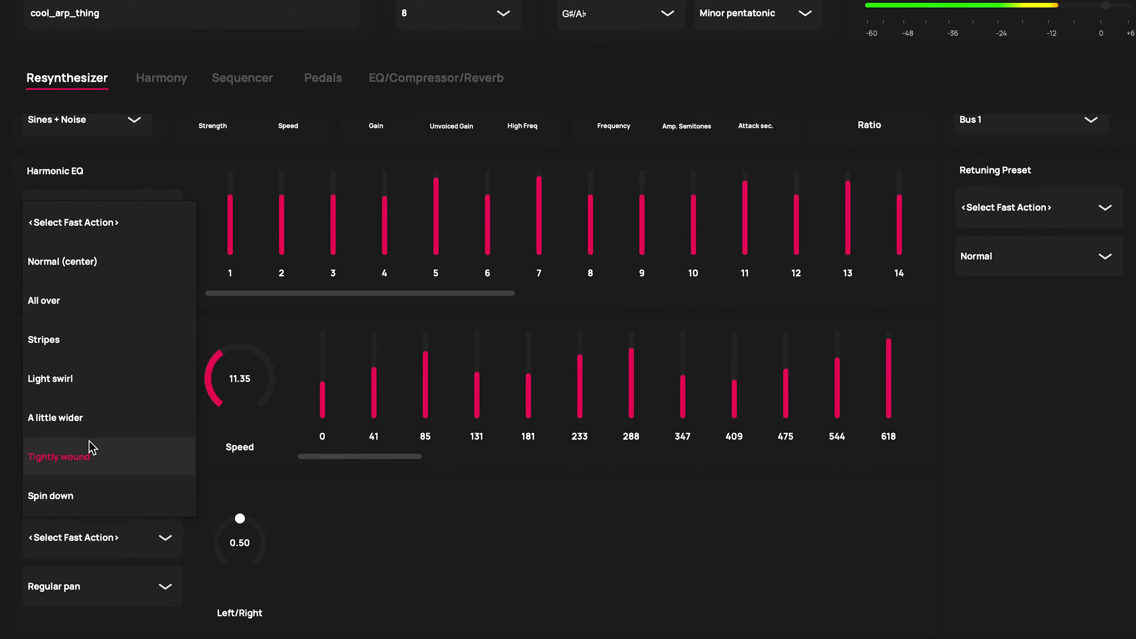
click(92, 463)
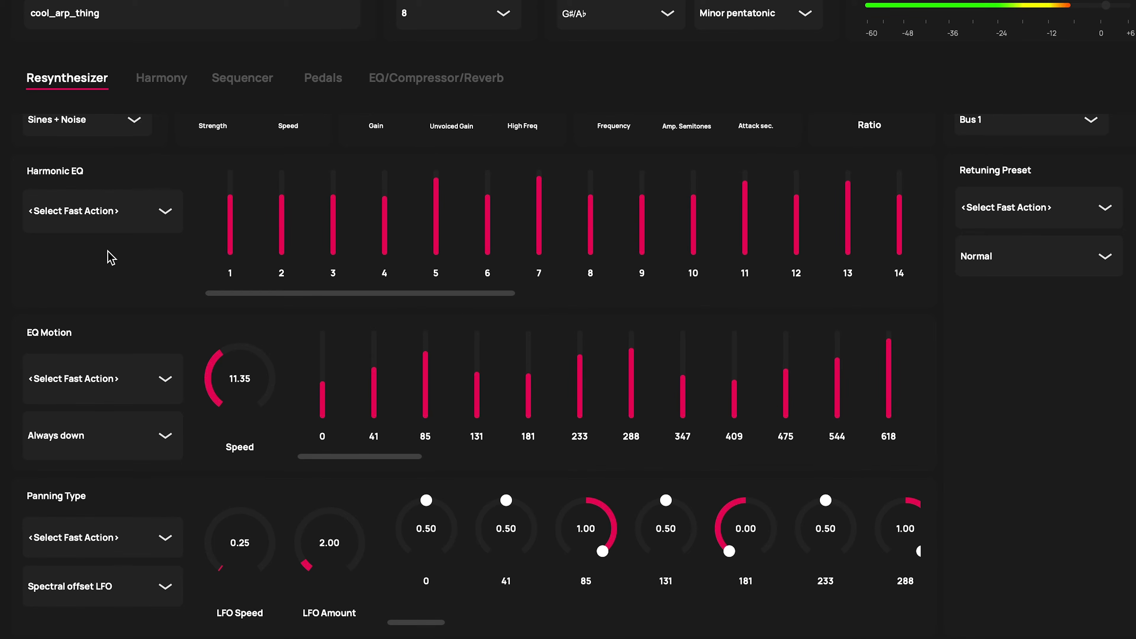
Step: Switch to Voice 7 and apply the Slow, ascending hills EQ Motion fast action
scroll(124, 277, up, 3)
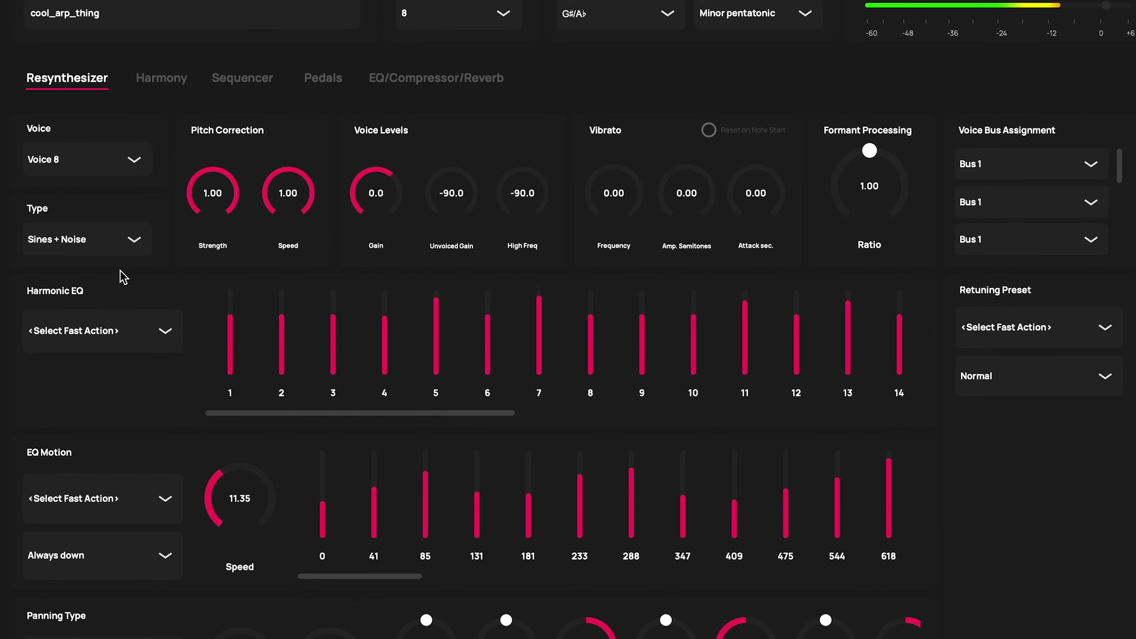
click(95, 176)
click(64, 390)
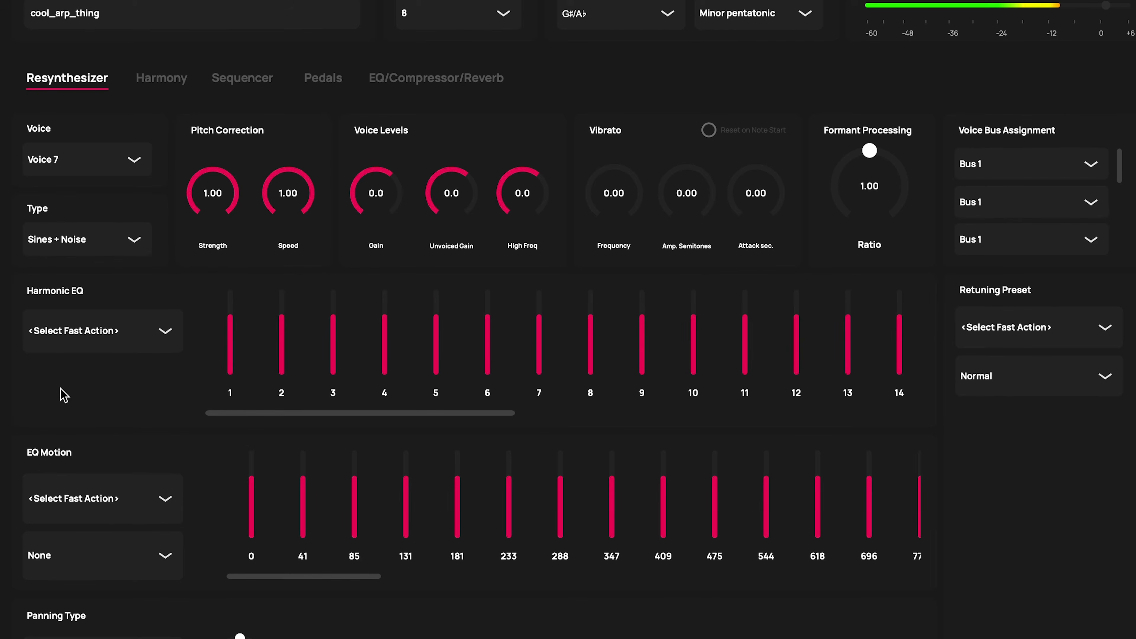
click(148, 495)
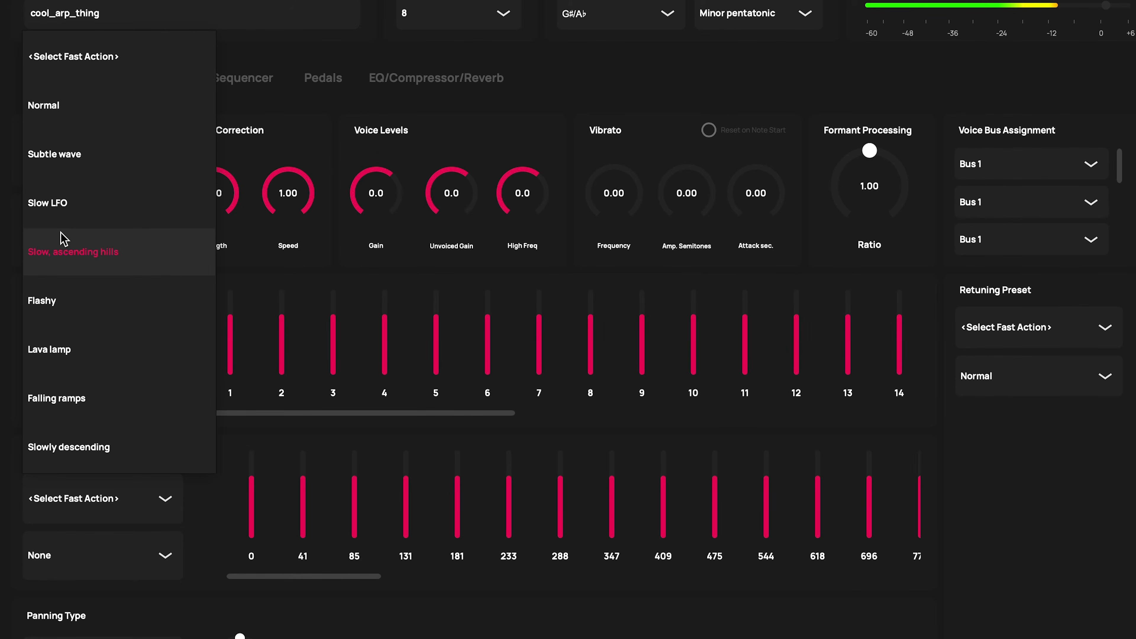
click(91, 267)
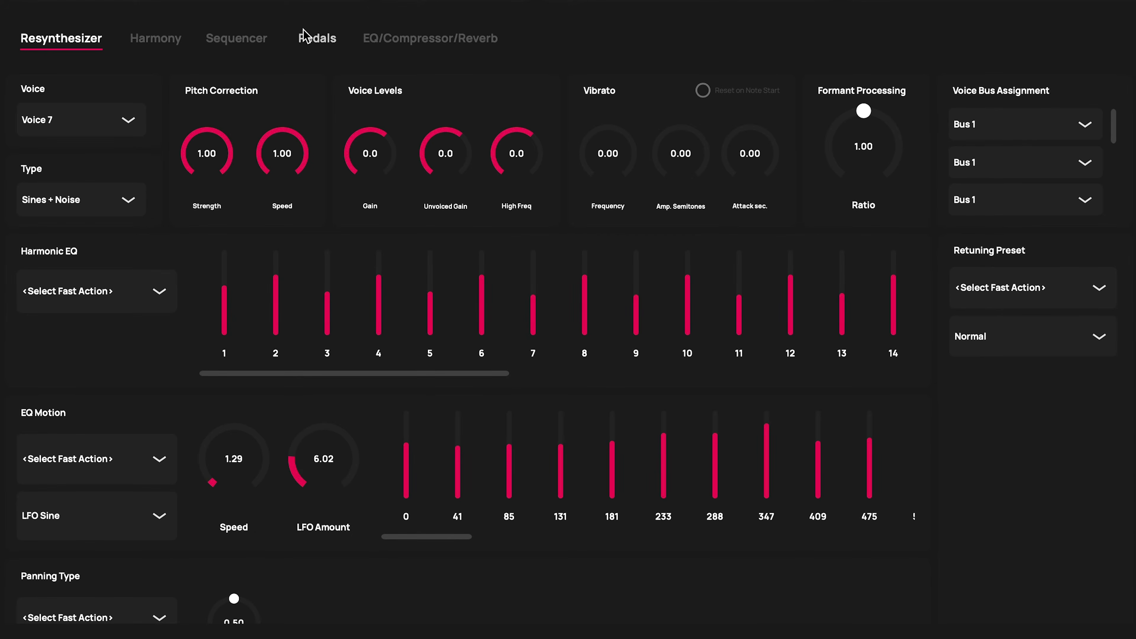
Step: In the Sequencer, raise step 2 of Voice 3, step 3 of Voice 2 and step 4 of Voice 1 to 0.0
click(219, 41)
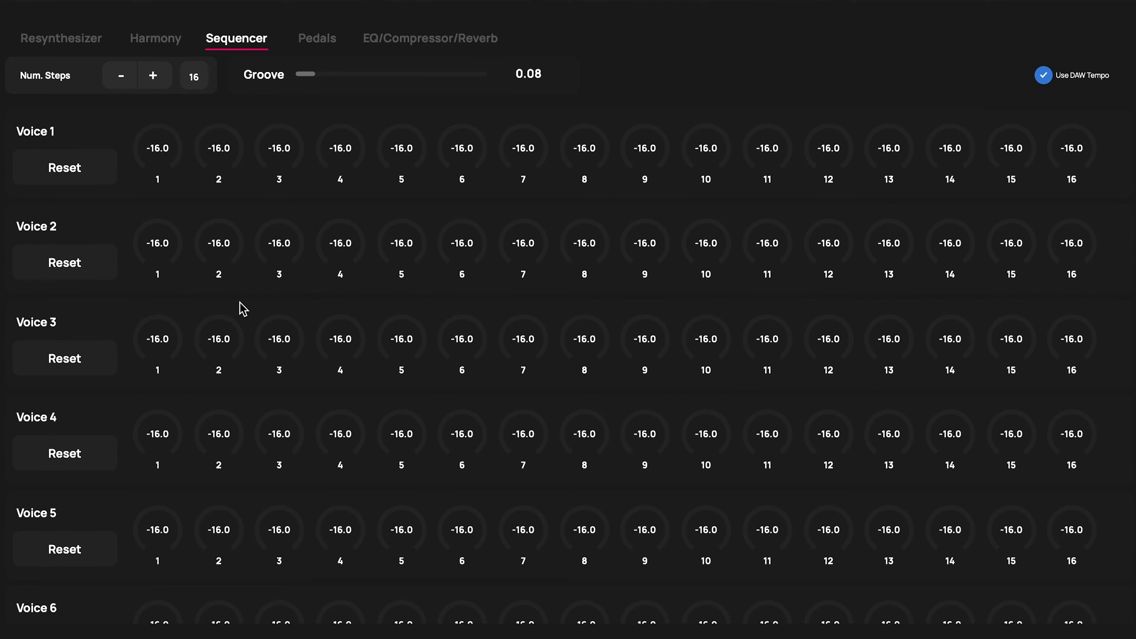
drag(211, 356, 221, 119)
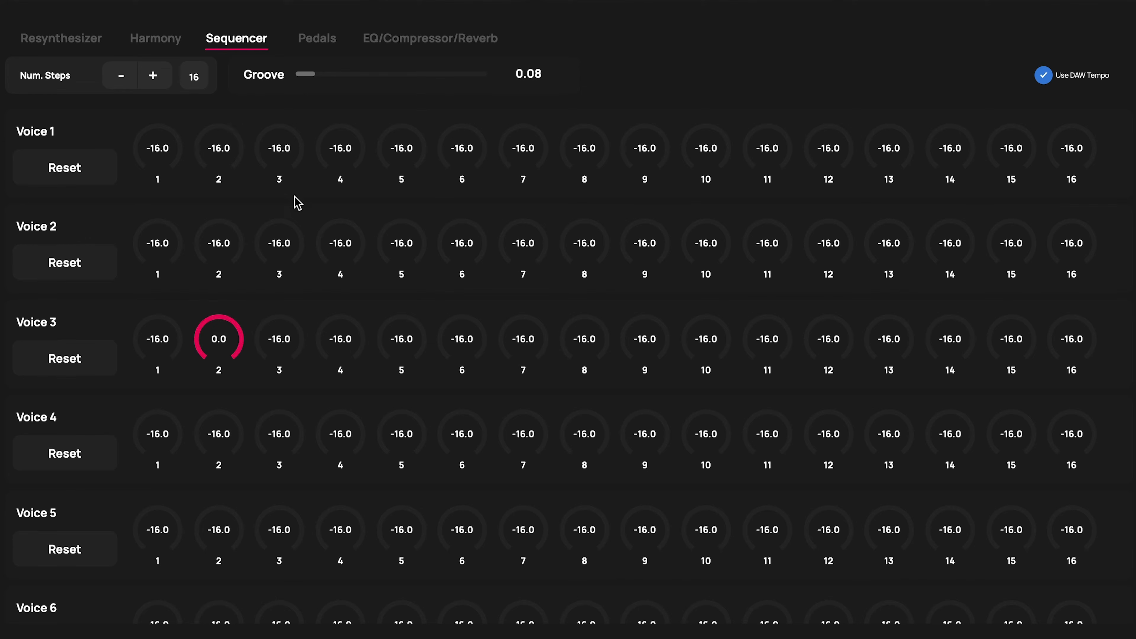
drag(269, 246, 299, 1)
drag(335, 151, 340, 1)
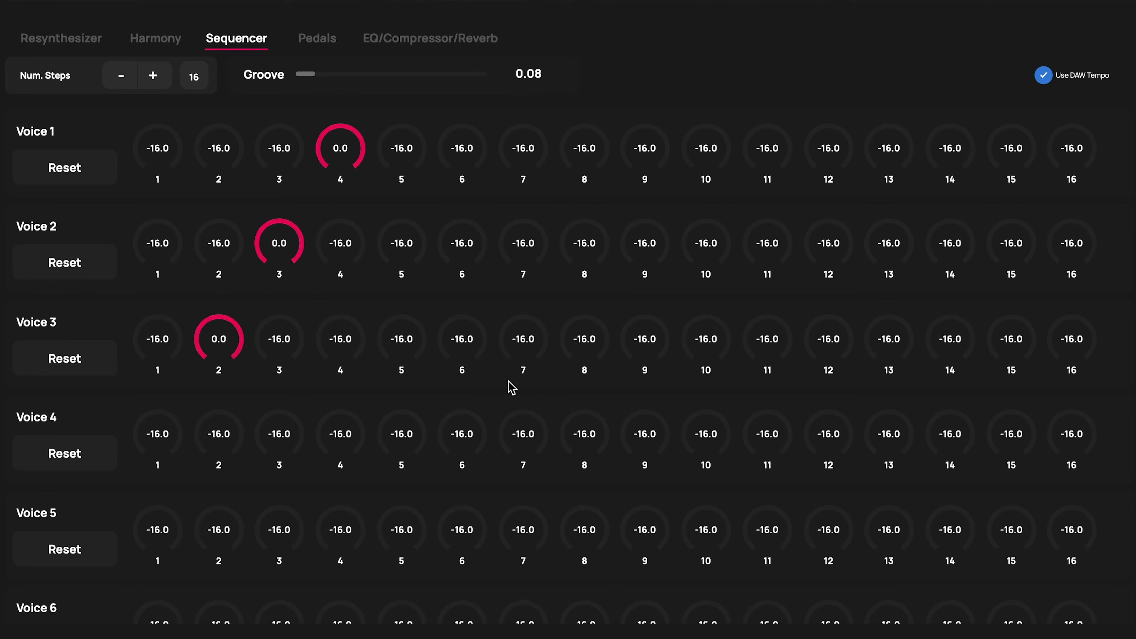
Step: Raise step 6 of Voice 4, steps 7 and 10 of Voice 3, step 8 of Voice 2 and step 9 of Voice 1 to 0.0
drag(472, 447, 456, 142)
drag(524, 344, 475, 67)
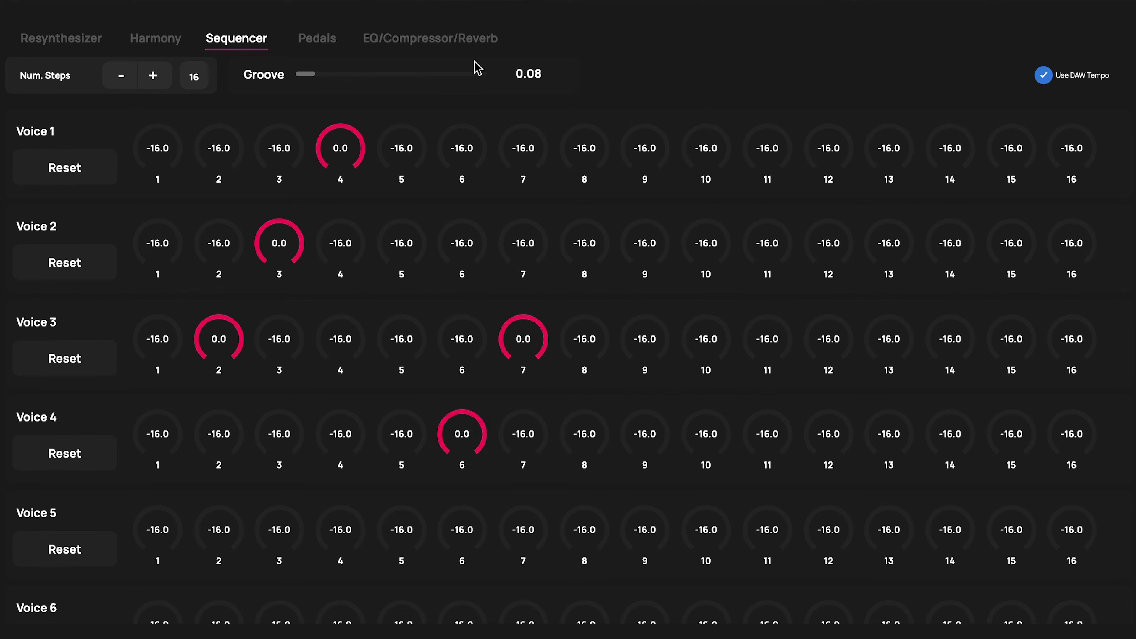
drag(580, 249, 673, 68)
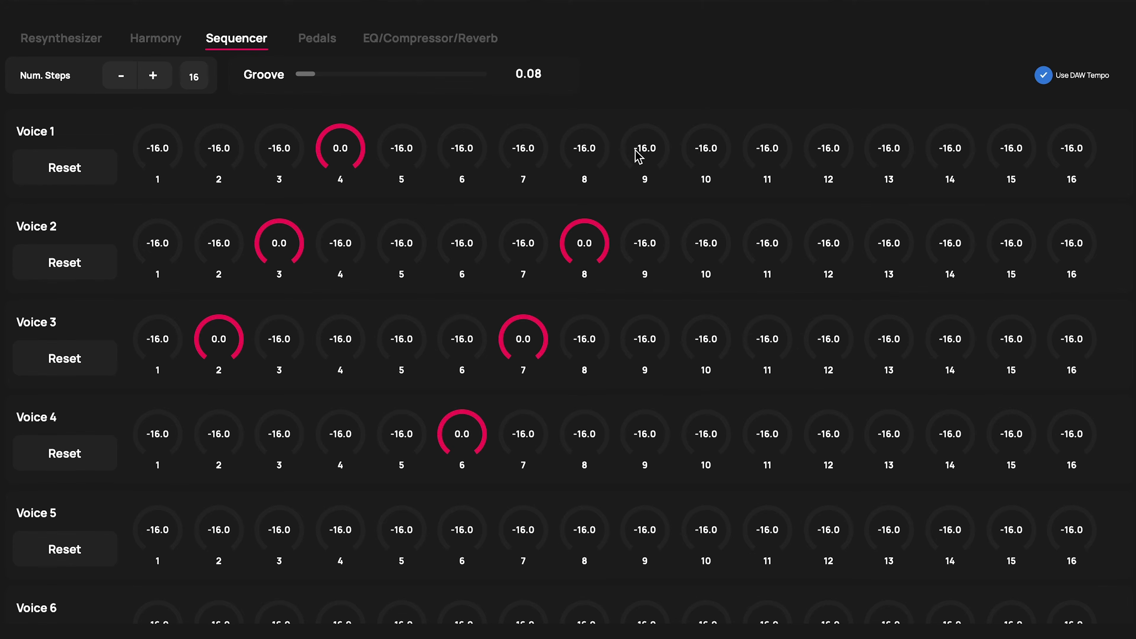
drag(640, 157, 640, 112)
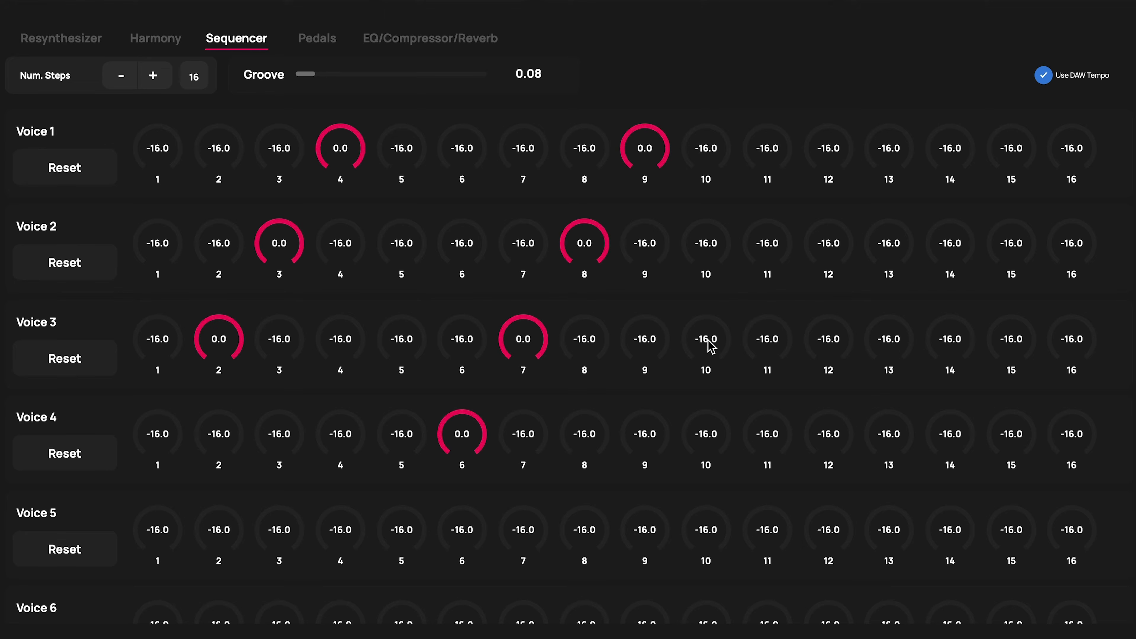
drag(708, 348, 634, 145)
drag(704, 326, 673, 241)
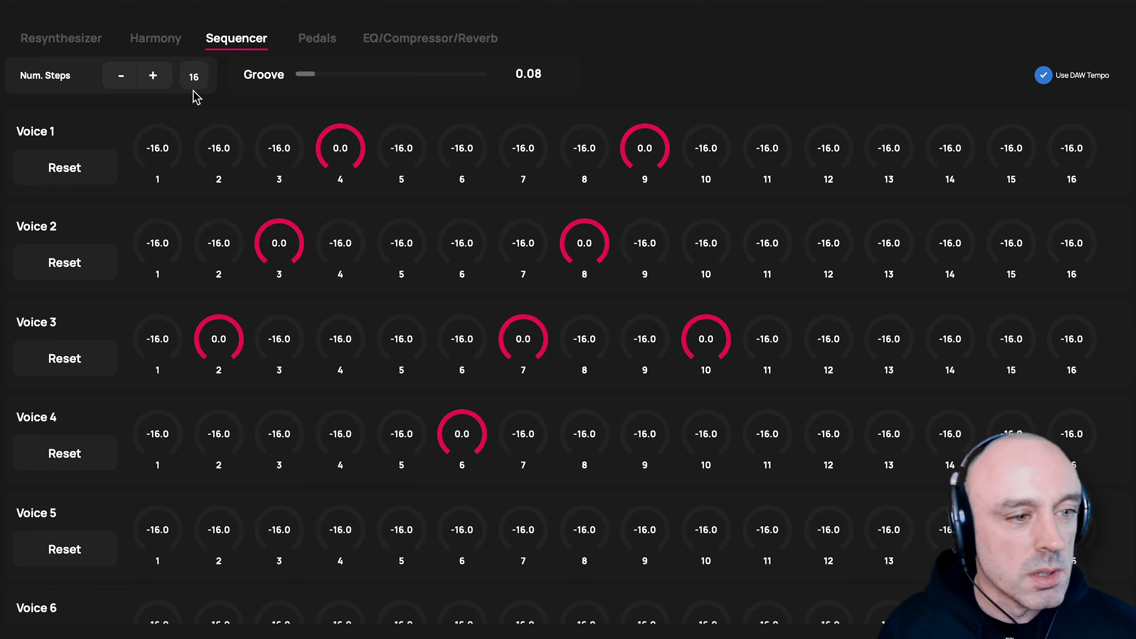
Step: In the Resynthesizer, set the gain of Voice 1 to 12.0 and the gain of Voice 2 to 9.0
click(63, 40)
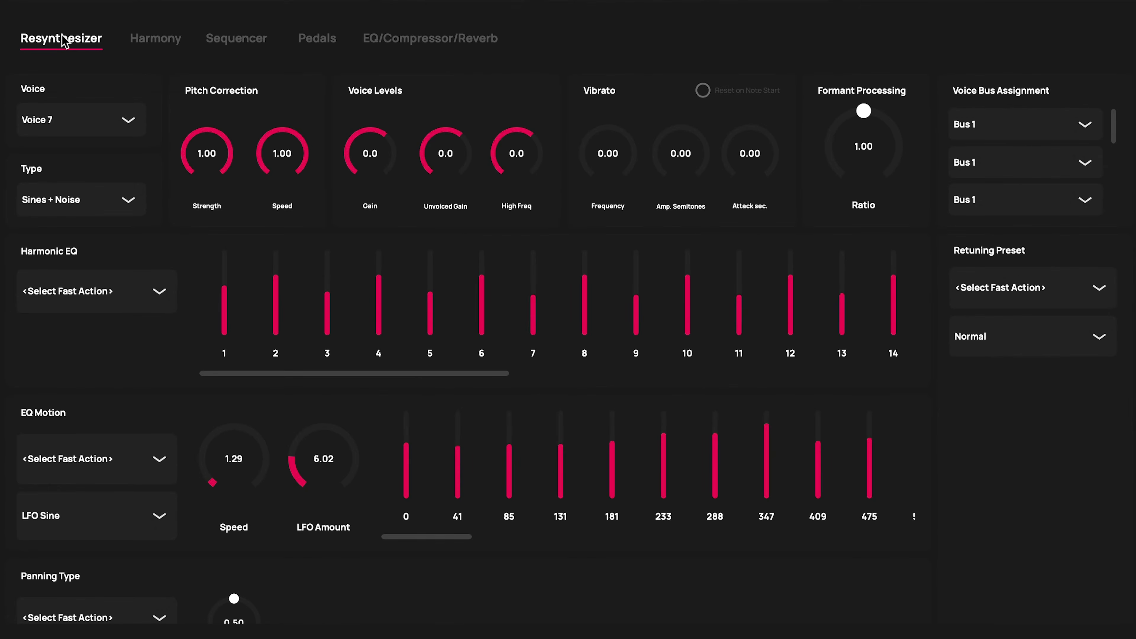
click(65, 131)
click(59, 148)
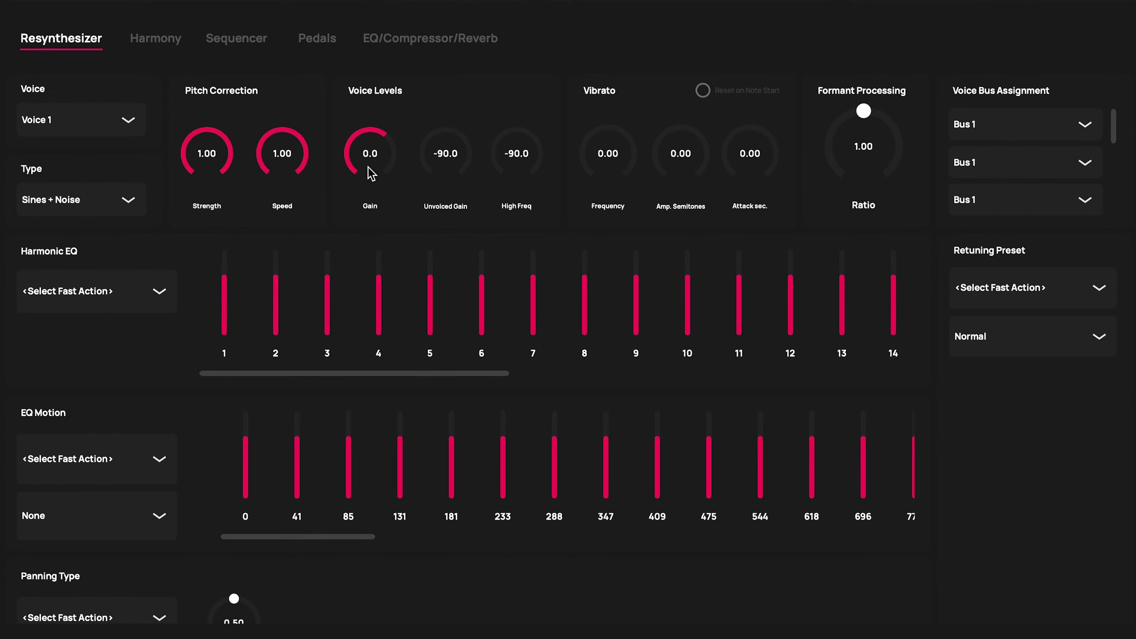
drag(370, 173, 348, 84)
click(106, 118)
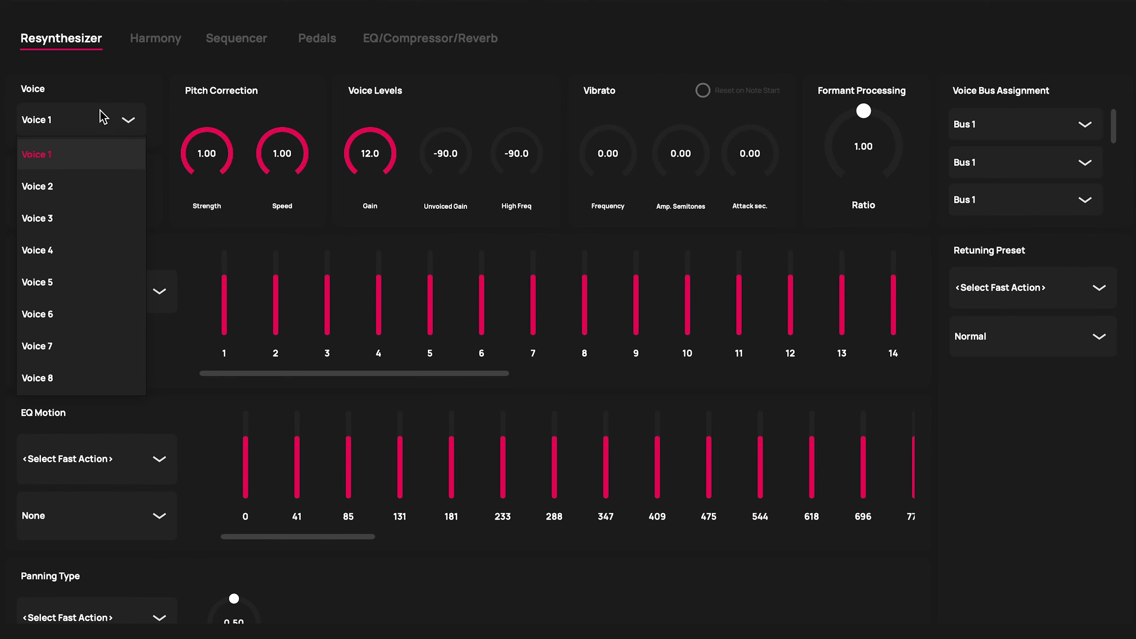
click(79, 183)
drag(362, 155, 348, 106)
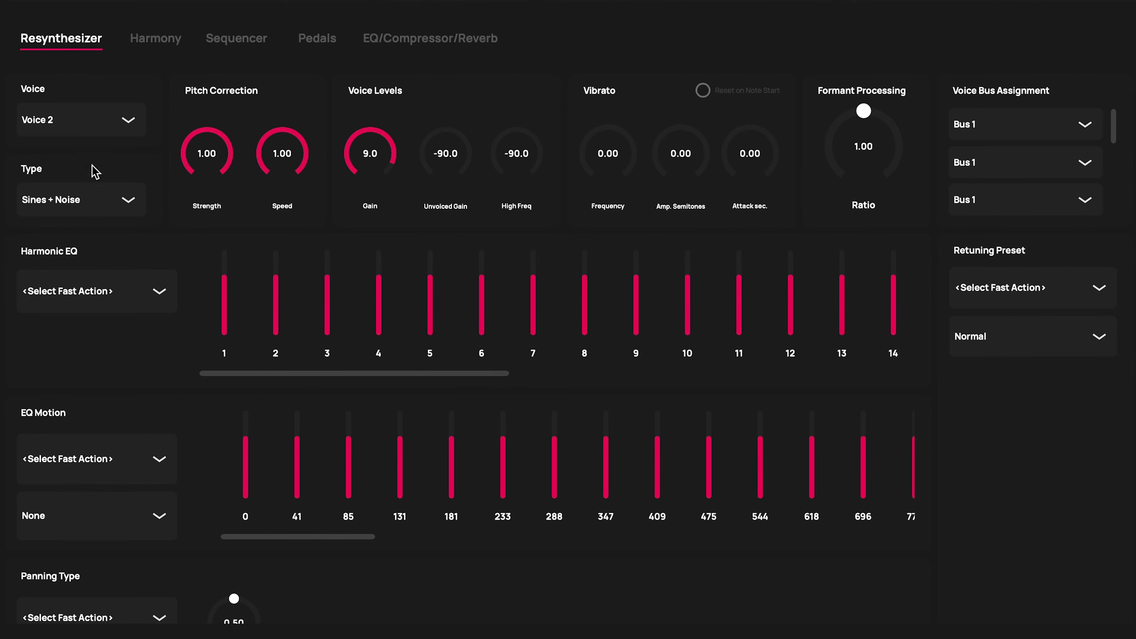
Step: Raise the voice level gain of Voice 3 and Voice 4
click(86, 122)
click(76, 219)
drag(370, 169, 355, 107)
click(88, 119)
click(79, 246)
drag(375, 162, 369, 139)
Step: Set the gain of Voice 5 to 5.5 and return to the Sequencer
click(114, 118)
click(56, 309)
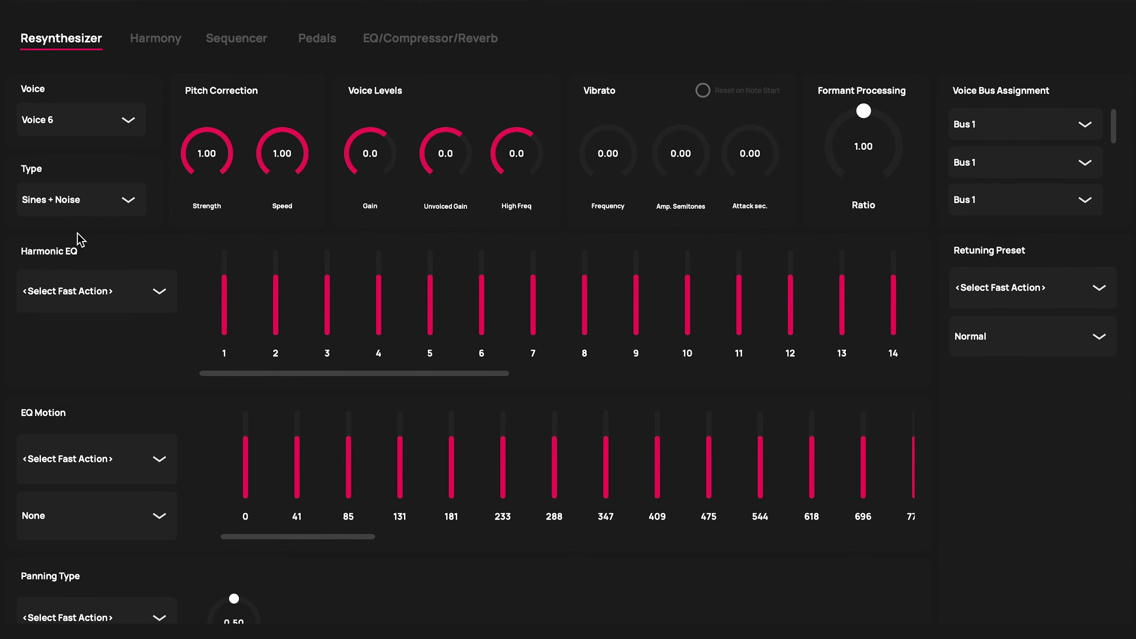
click(78, 124)
click(56, 285)
drag(367, 157, 353, 123)
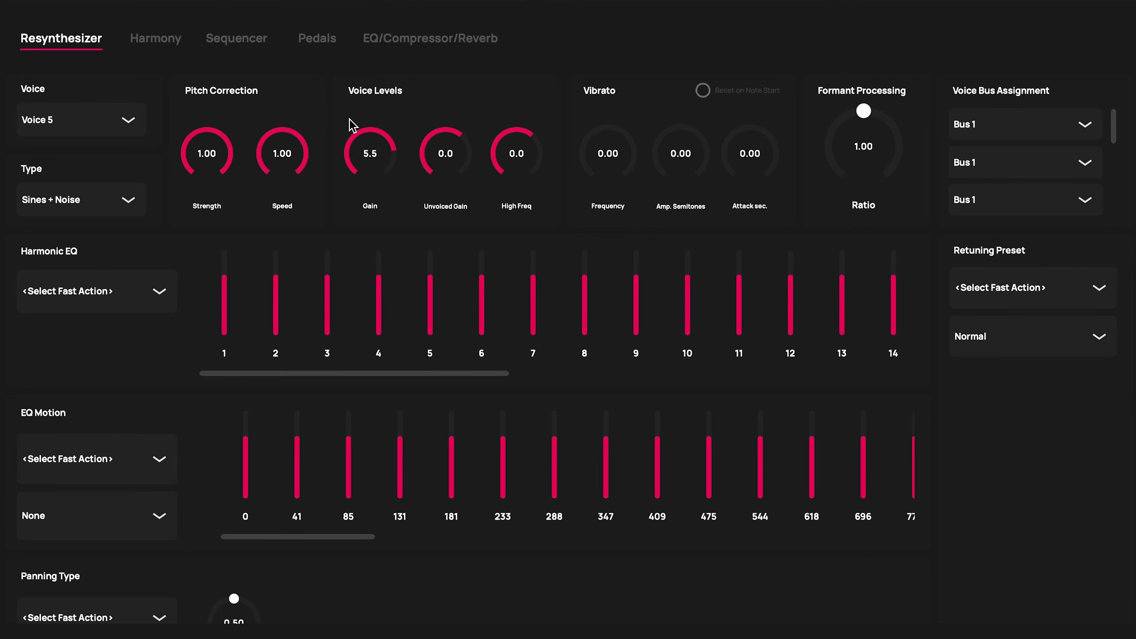
click(256, 41)
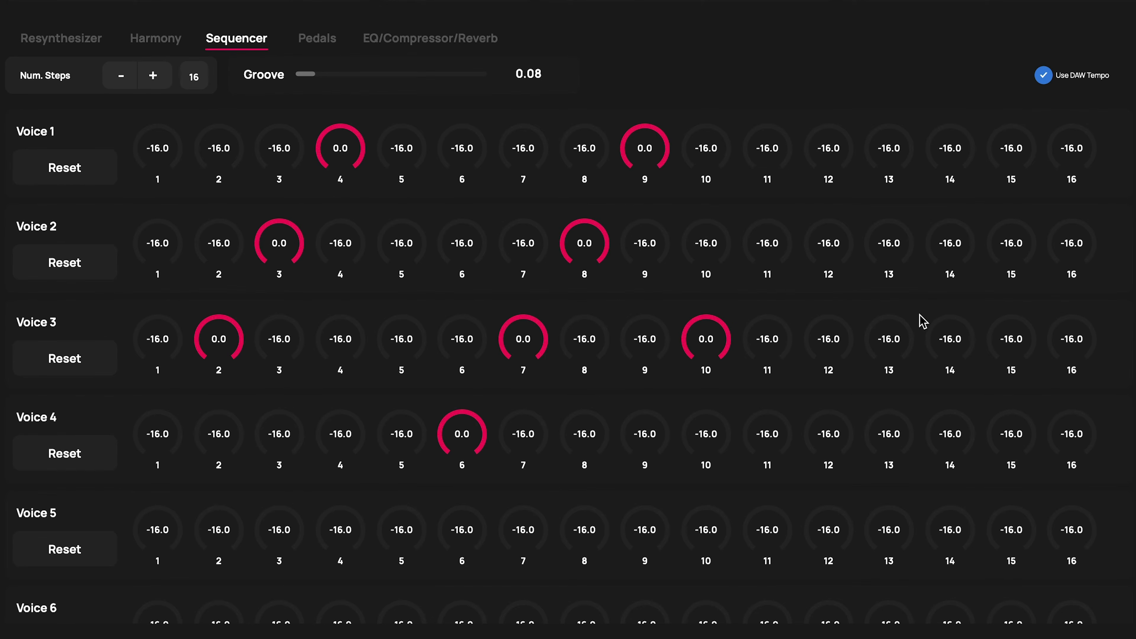
Step: Set step 15 to -1.0 for Voice 4, -3.5 for Voice 3, -3.0 for Voice 2 and -2.5 for Voice 1
drag(1008, 336, 981, 71)
drag(1031, 439, 910, 237)
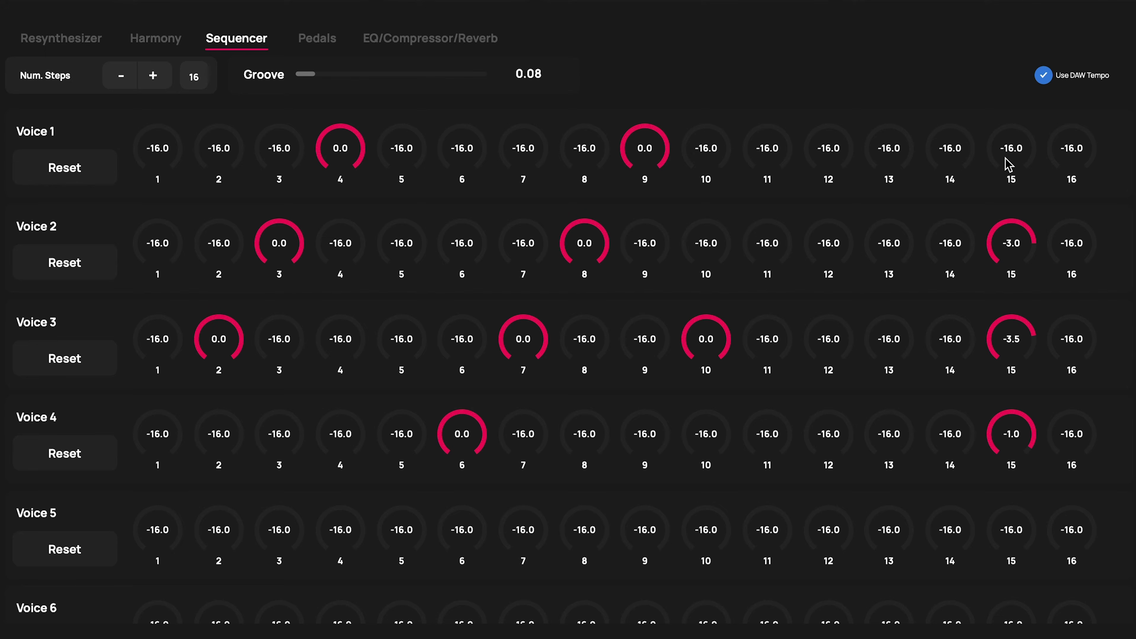
drag(1010, 162, 1007, 112)
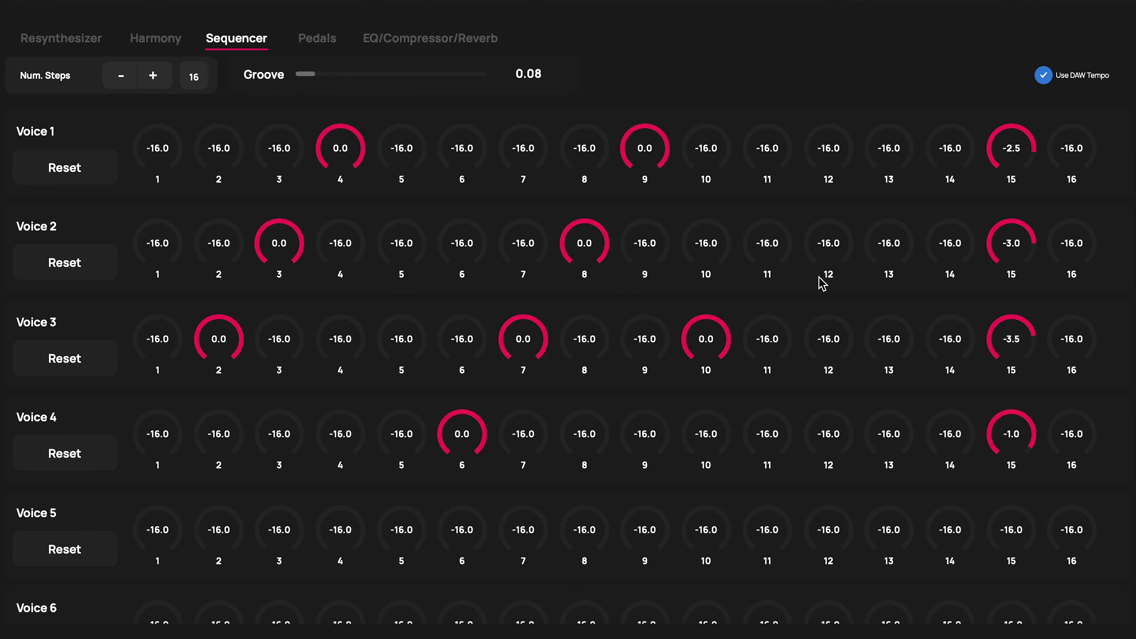
Step: Set step 12 to -9.0 for Voice 1, 0.0 for Voice 5 and -2.0 for Voice 3
drag(823, 166, 789, 35)
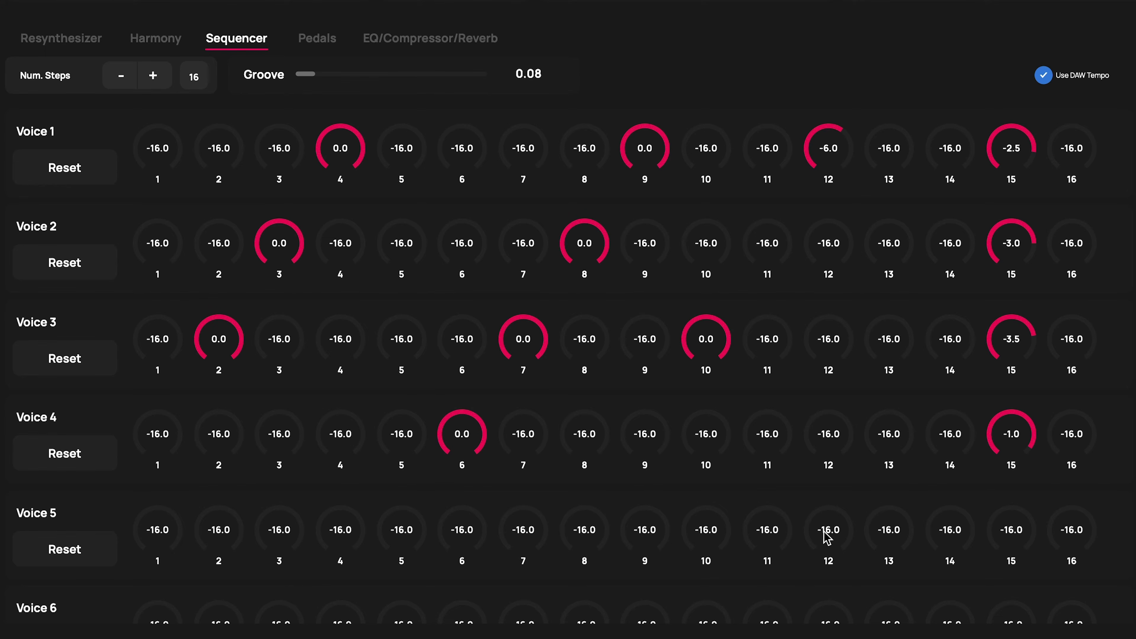
drag(824, 532, 797, 371)
drag(825, 541, 814, 428)
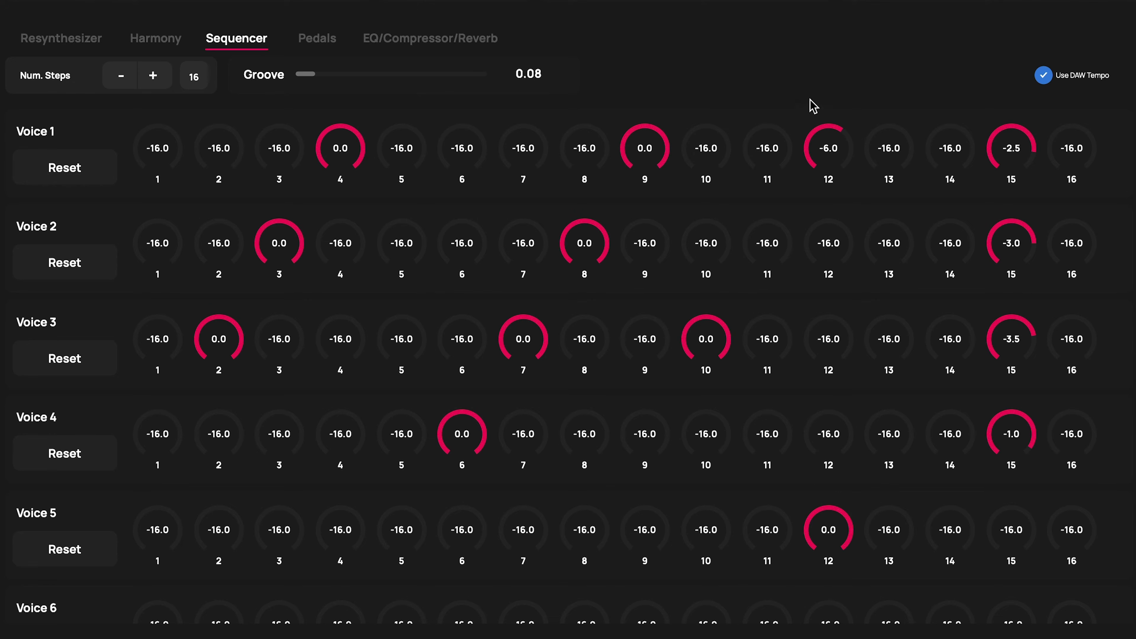
drag(825, 150, 823, 266)
drag(828, 361, 805, 162)
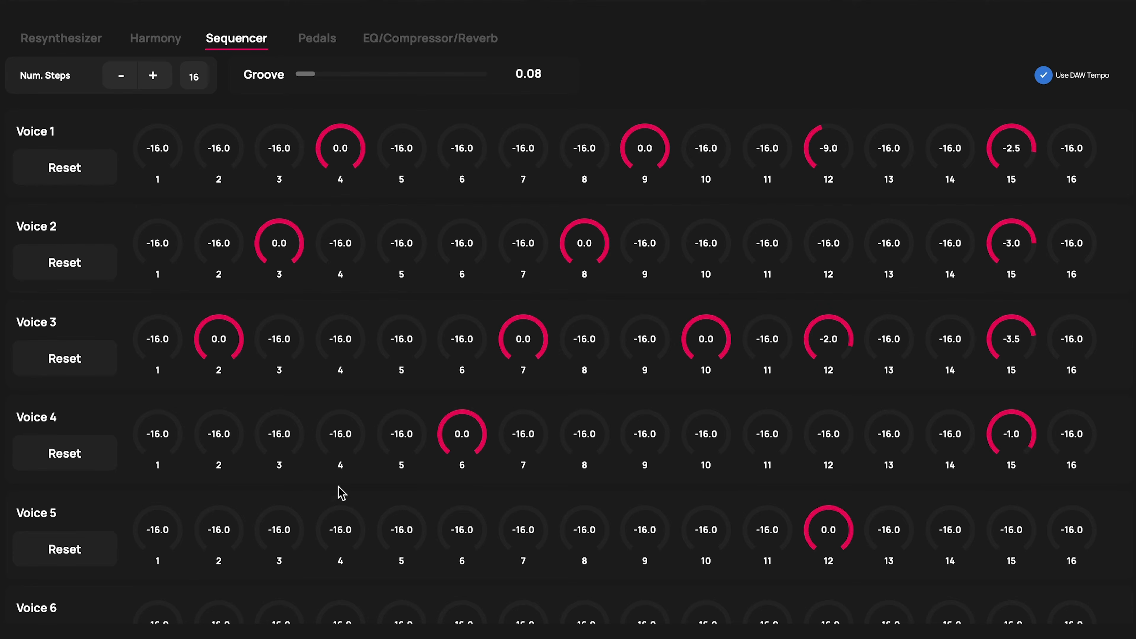
Step: Set step 5 of Voice 5 to 0.0, step 4 of Voice 4 to -2.5 and step 4 of Voice 3 to -3.0
drag(405, 535, 366, 438)
drag(403, 522, 365, 405)
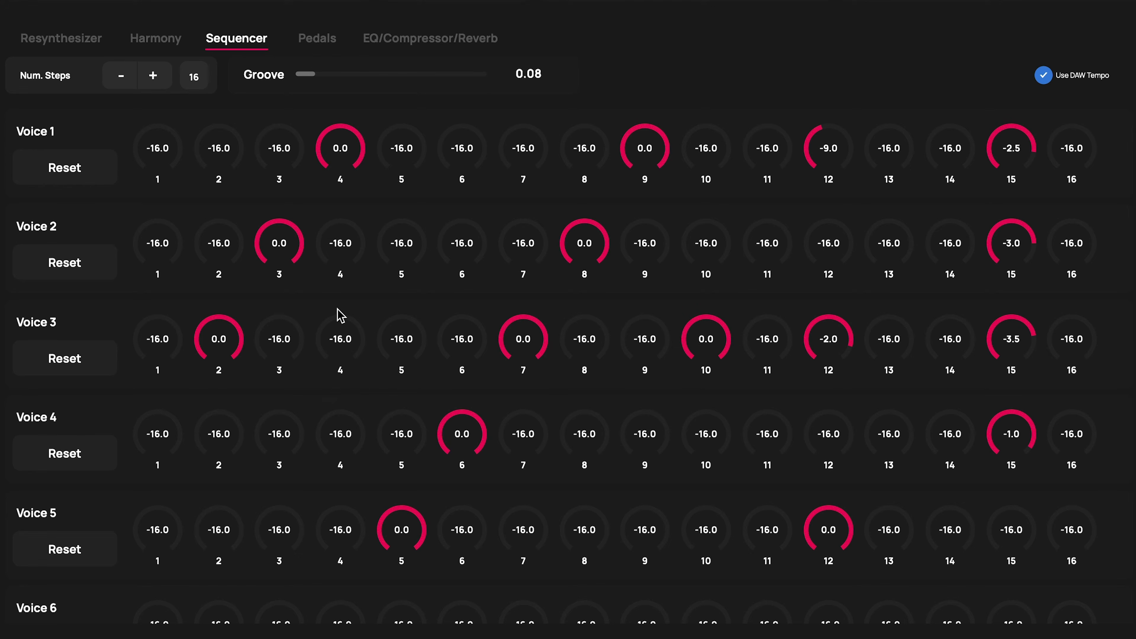
drag(338, 428, 281, 238)
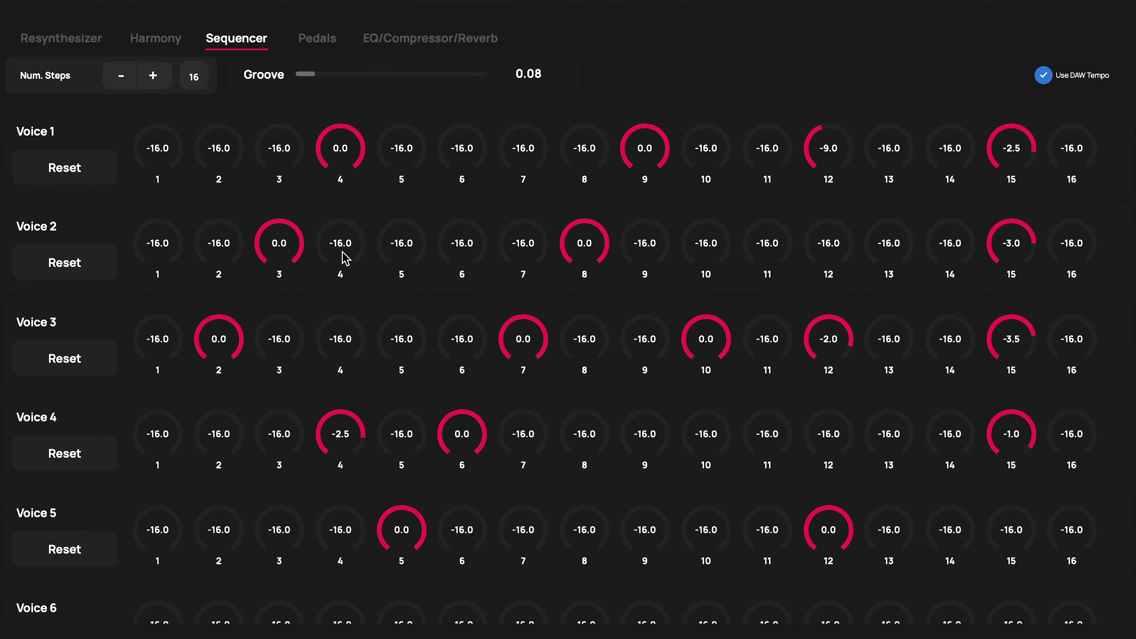
drag(338, 331, 287, 152)
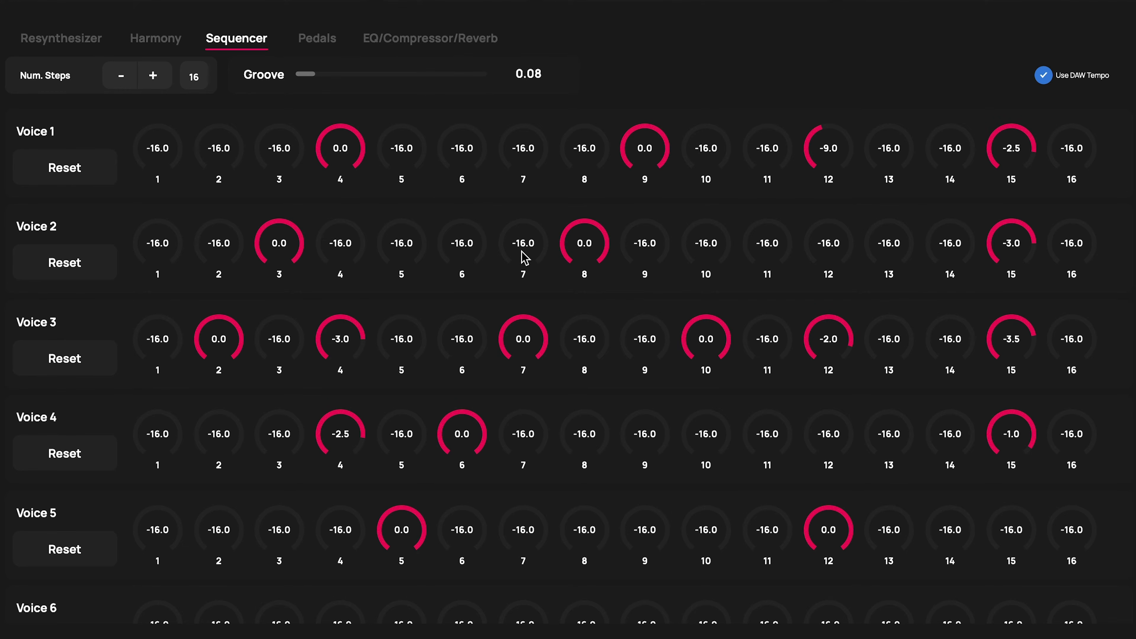
Step: Set step 7 to -2.0 for Voice 2 and to -3.0 for Voice 4
drag(524, 257, 482, 112)
drag(521, 260, 512, 209)
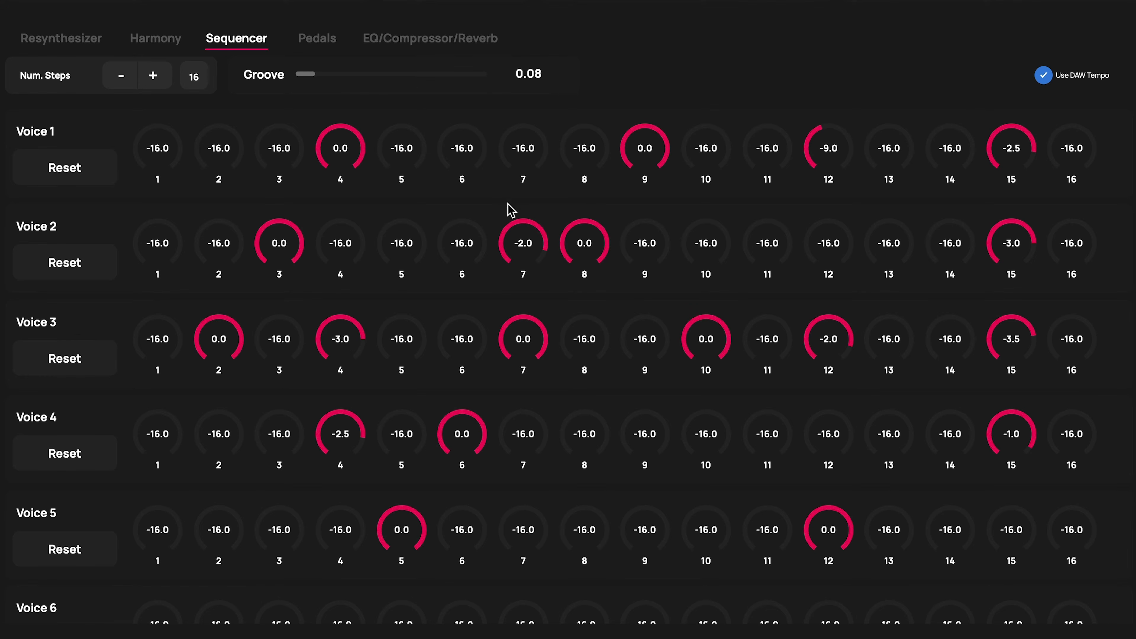
drag(528, 447, 505, 325)
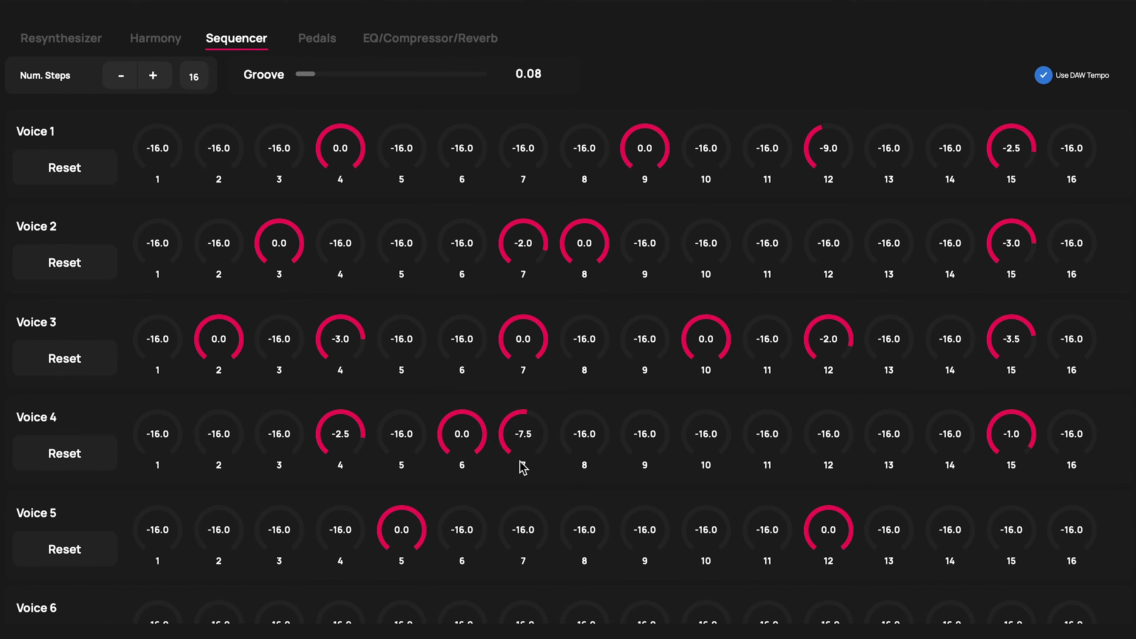
drag(521, 441, 506, 385)
Step: Raise step 1 of Voice 2 in the sequencer and trim its level back slightly
drag(160, 250, 130, 116)
drag(152, 243, 139, 169)
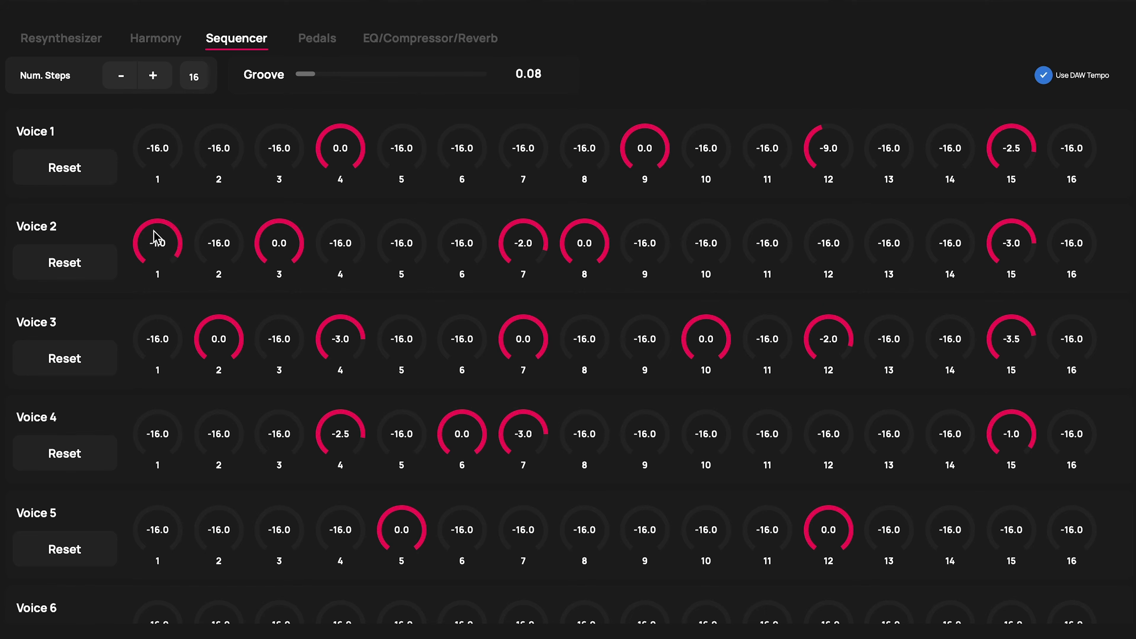
drag(153, 242, 153, 278)
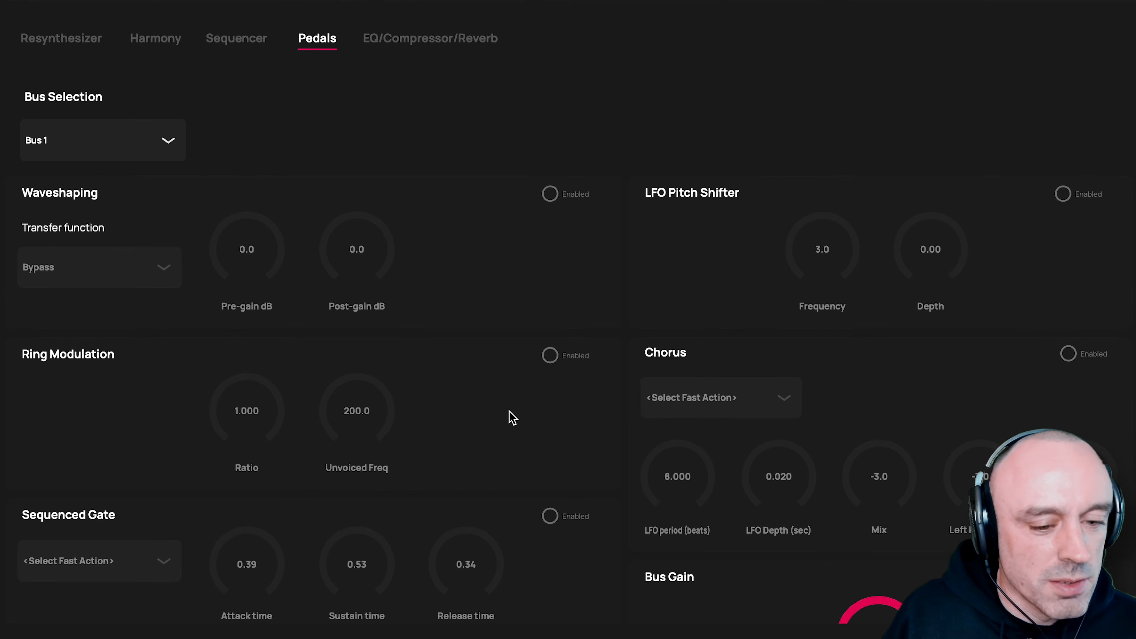
Step: Enable the Sequenced Gate pedal on Bus 1 and set its sustain time to 0.47
scroll(510, 419, down, 2)
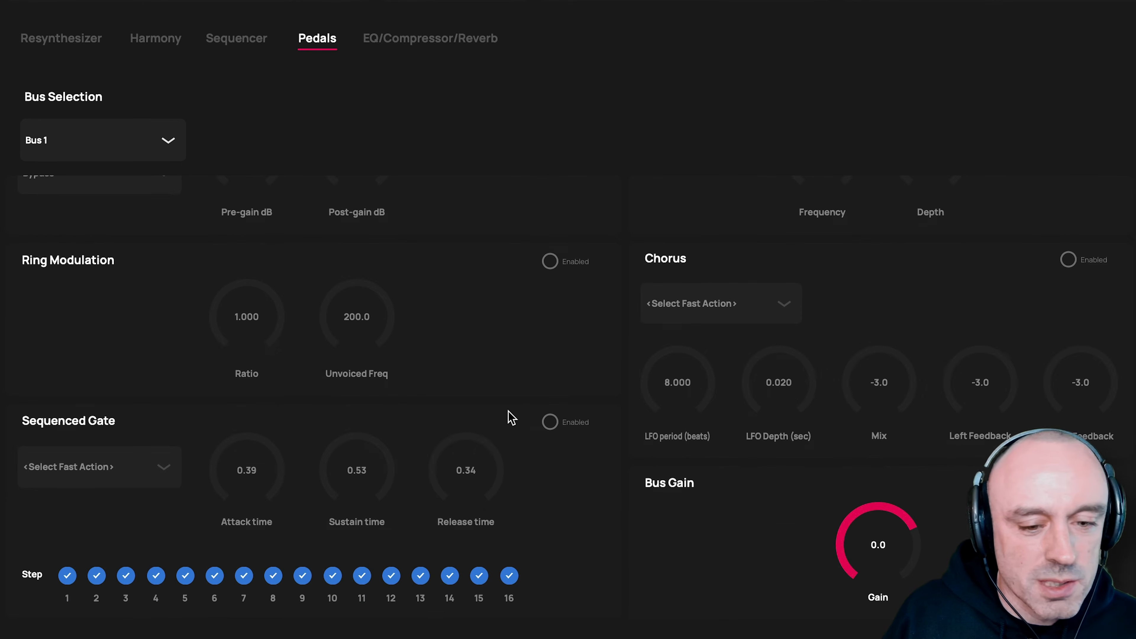
click(550, 422)
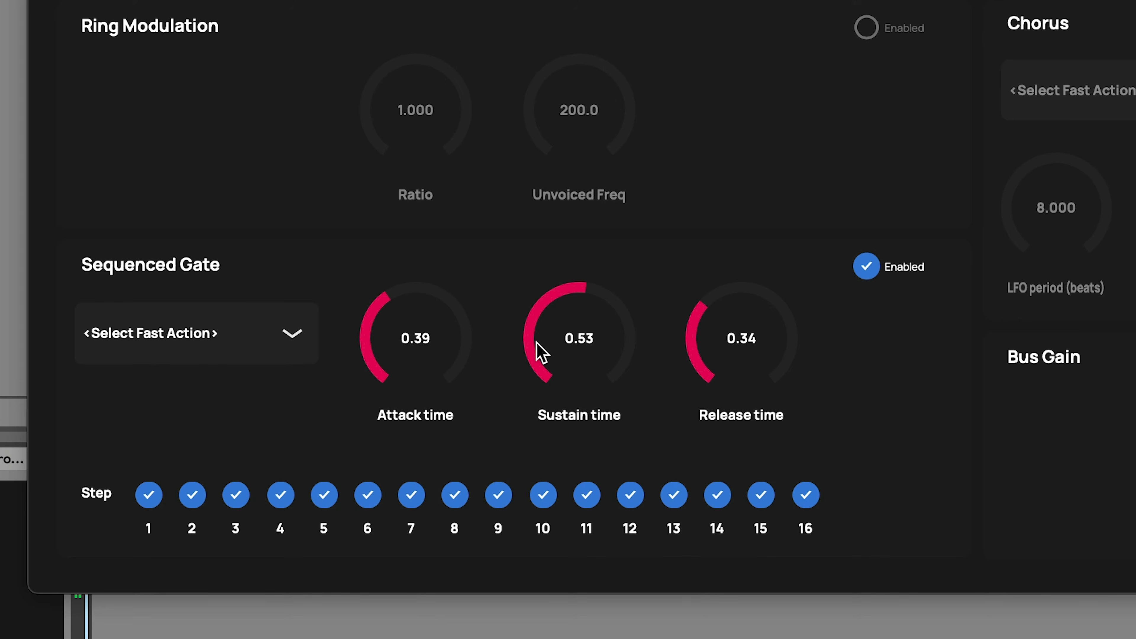
drag(535, 339, 578, 358)
Step: Try the Coin drop, Slinky and Resonant buzz delay presets, raising the wet level to -9.5 dB on Slinky
click(438, 34)
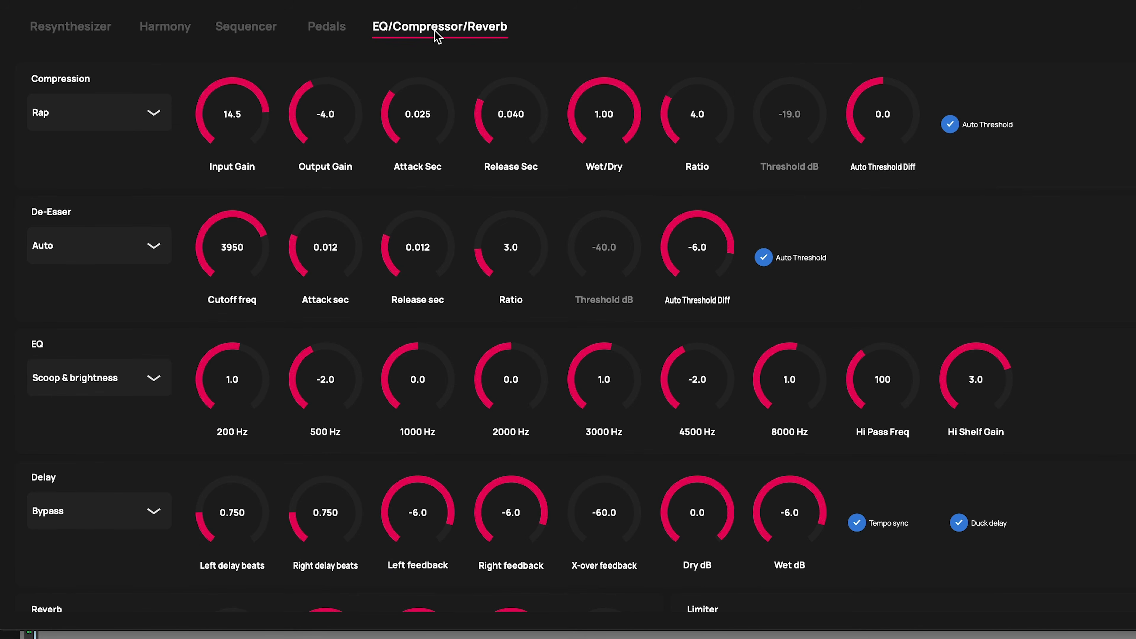
click(112, 501)
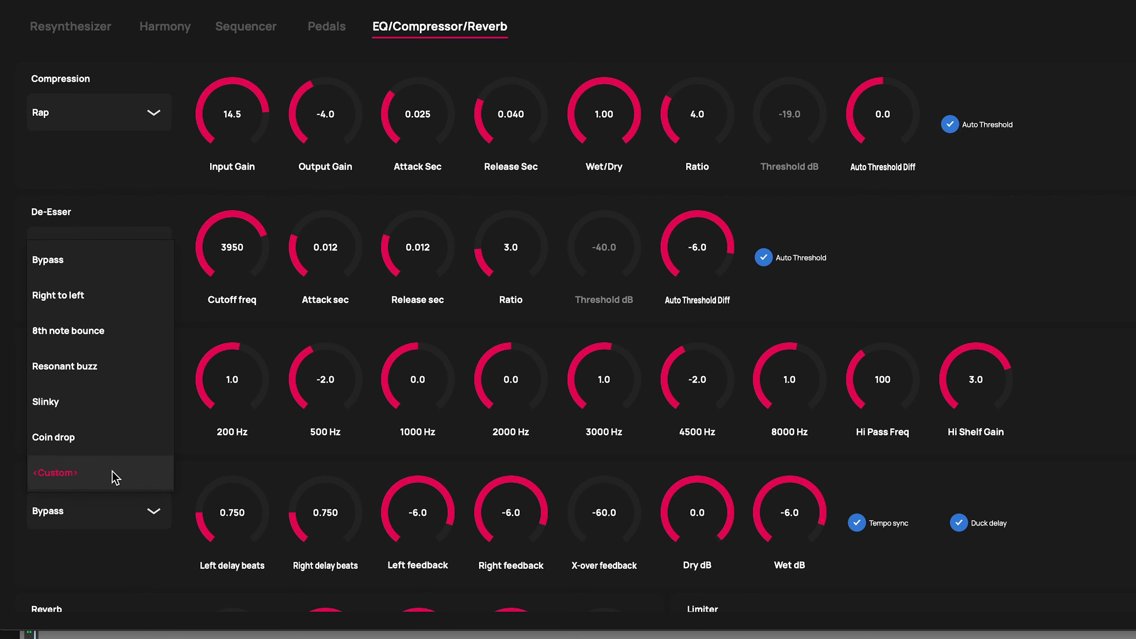
click(105, 442)
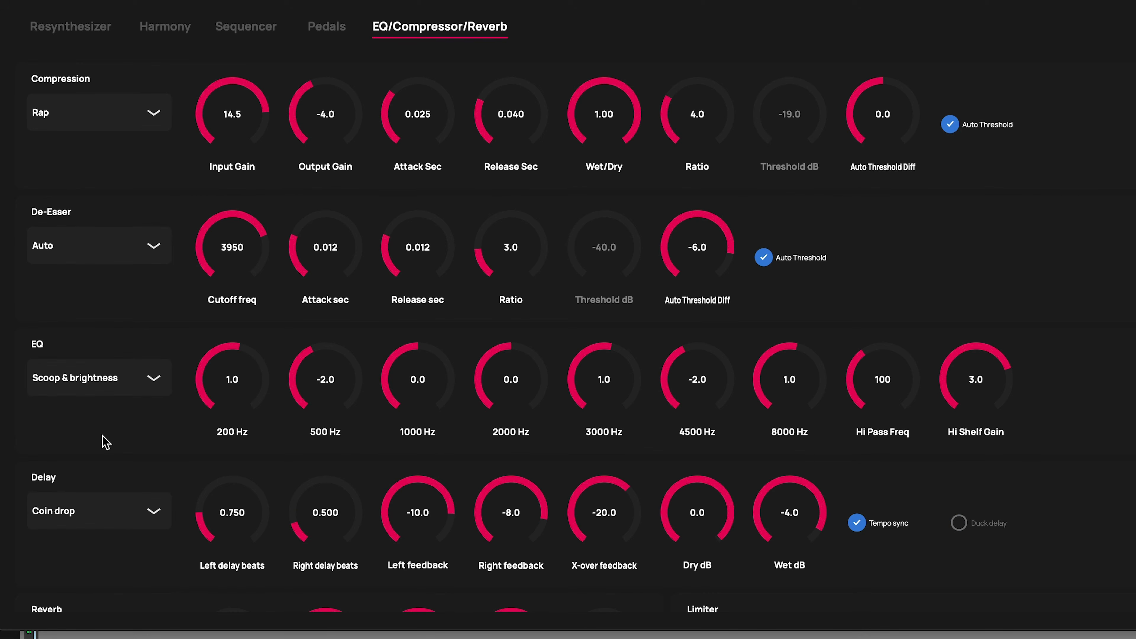
click(100, 519)
click(72, 405)
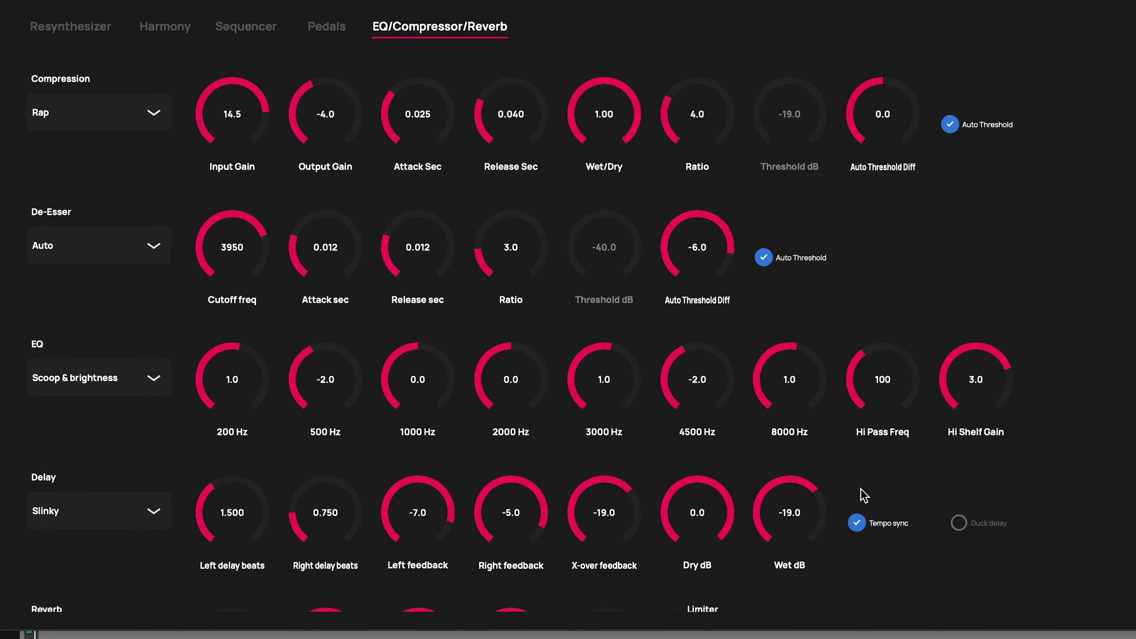
drag(785, 511, 782, 477)
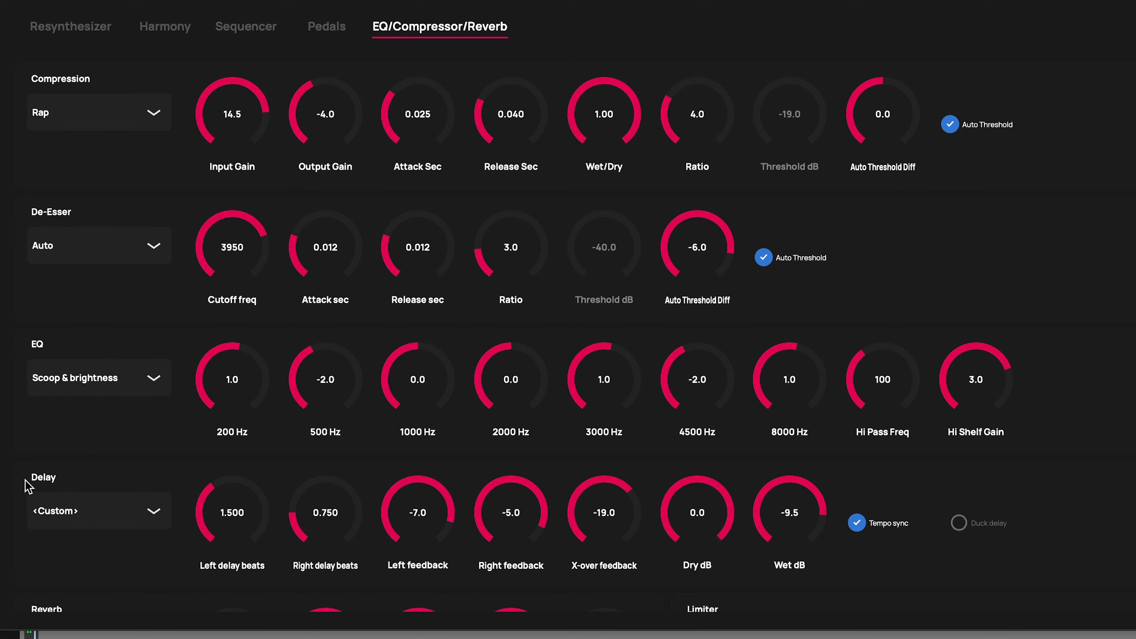
click(85, 510)
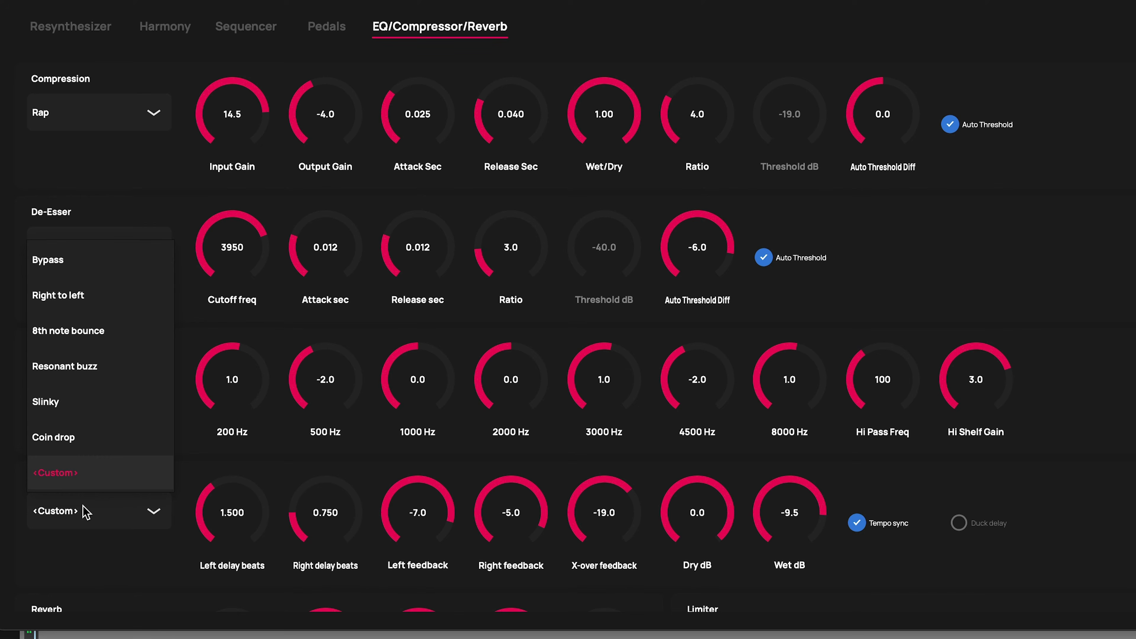
click(87, 372)
Step: Apply the 8th note bounce delay preset and raise its wet level
click(115, 506)
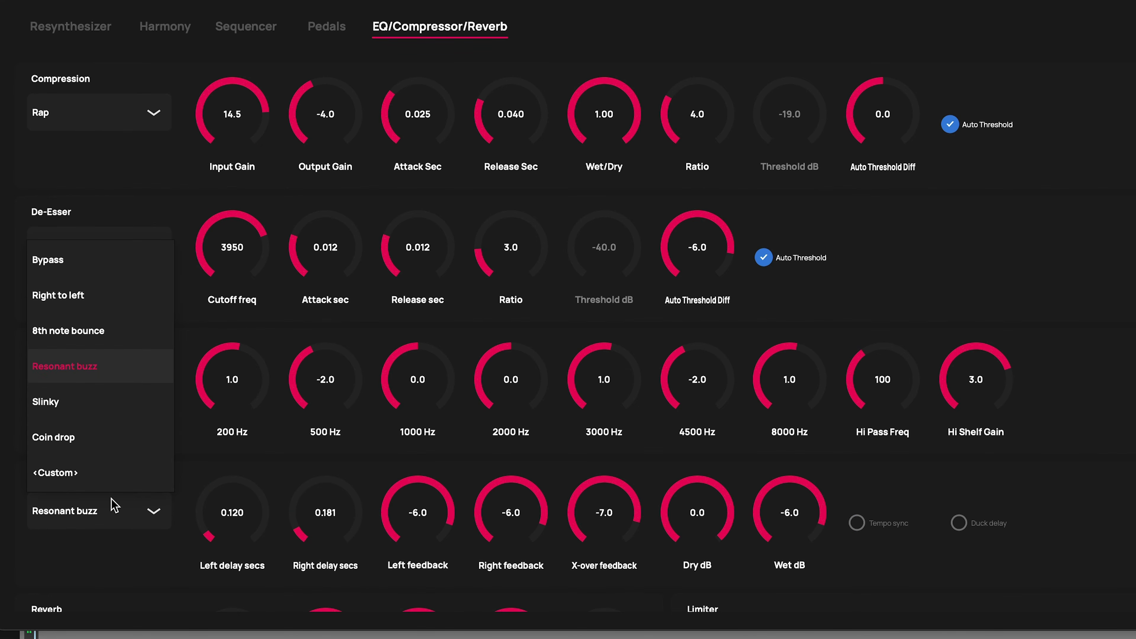
click(108, 333)
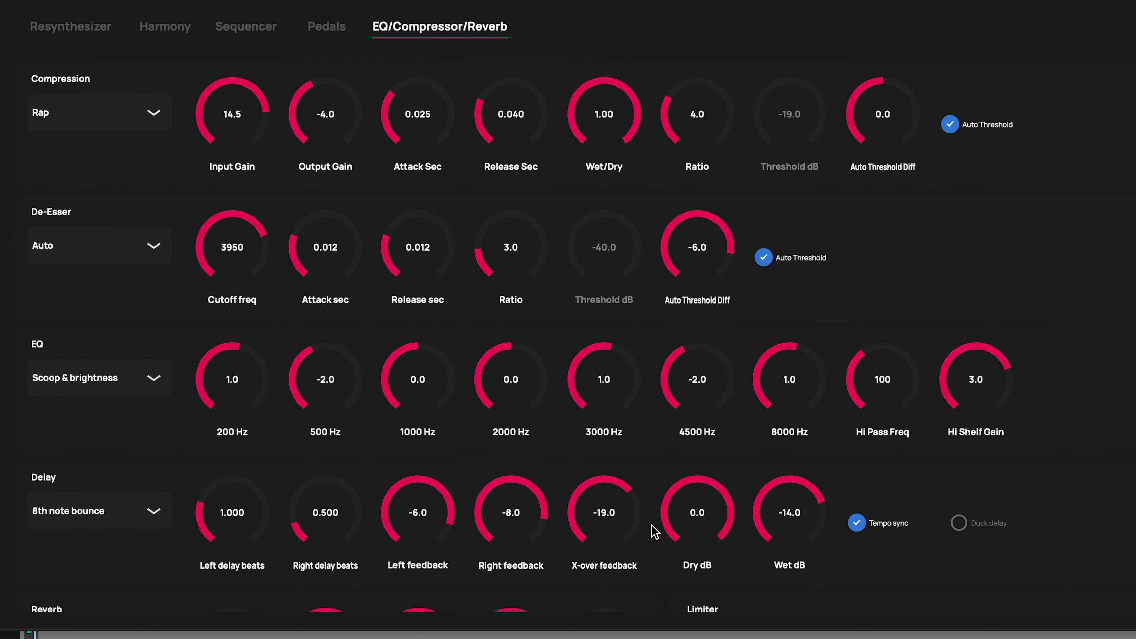
drag(793, 521, 781, 494)
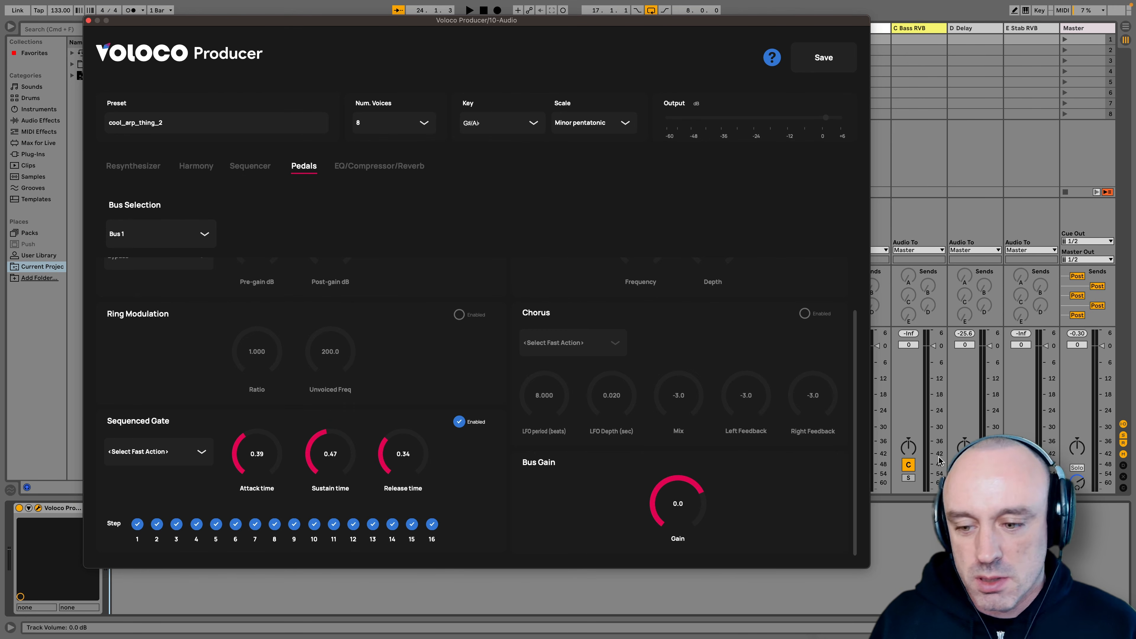
Step: Turn off steps 3, 7, 10 and 14 of the Sequenced Gate on Bus 1
key(space)
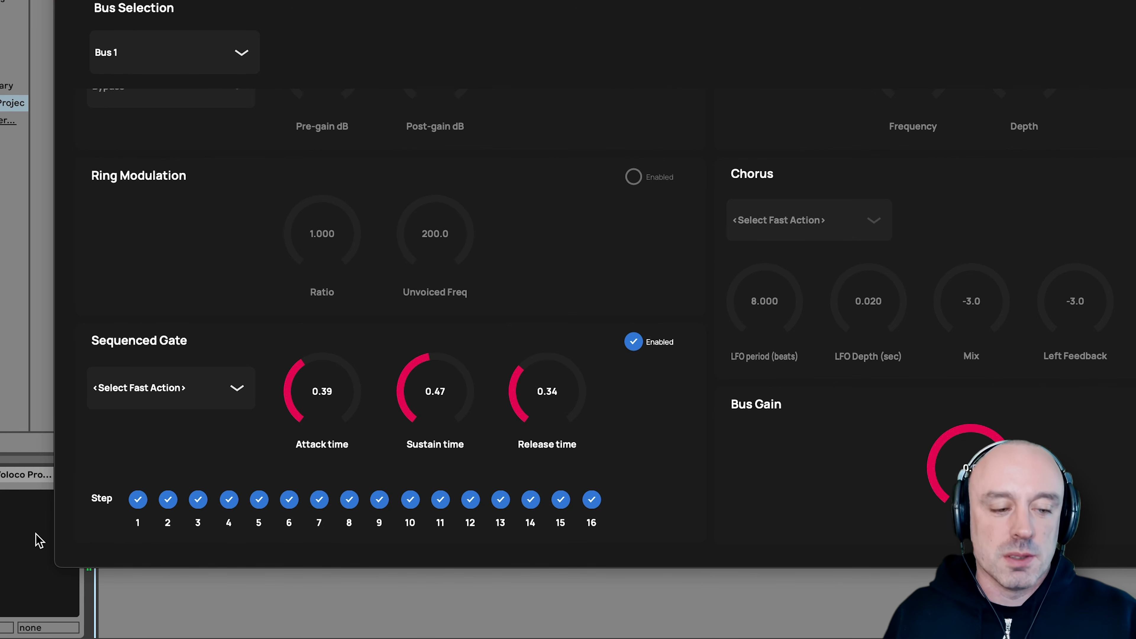
click(198, 499)
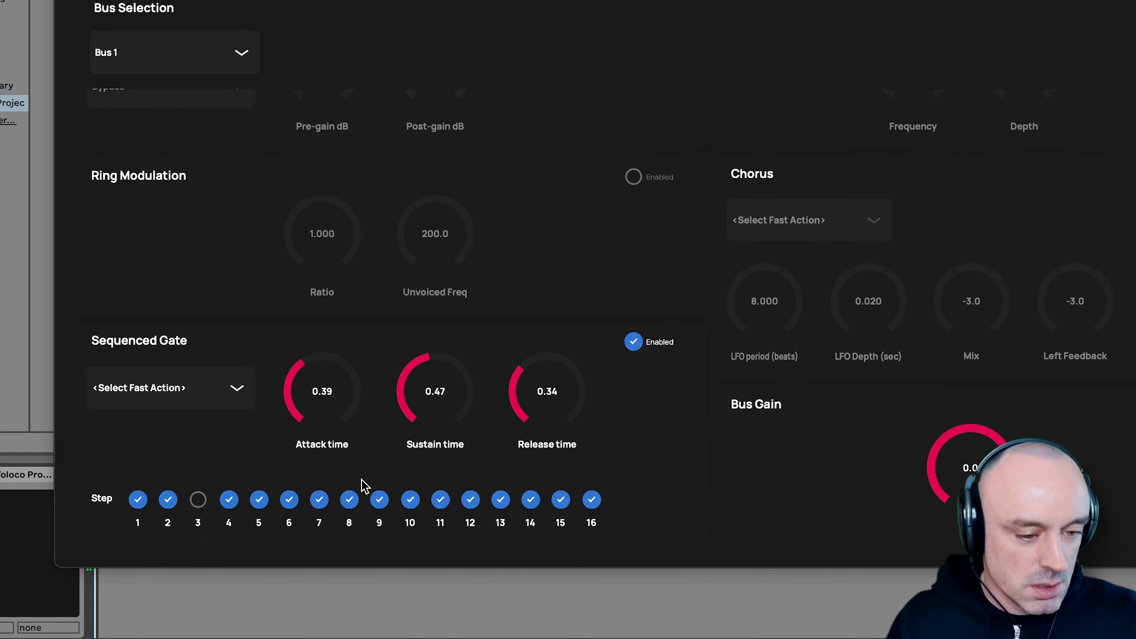
click(319, 499)
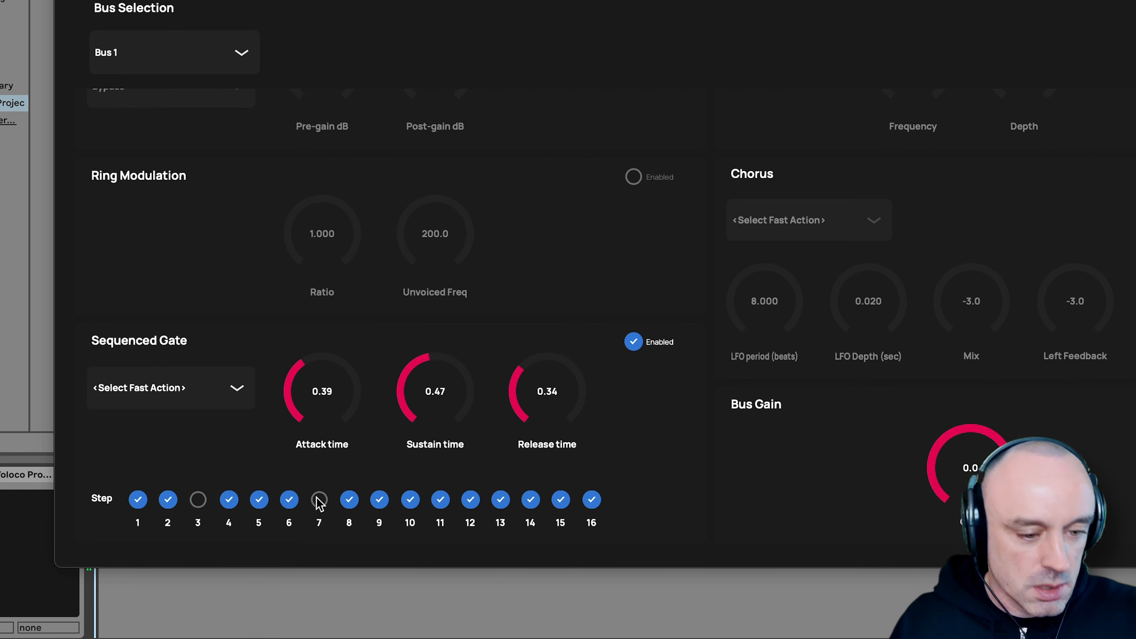
click(440, 499)
click(410, 499)
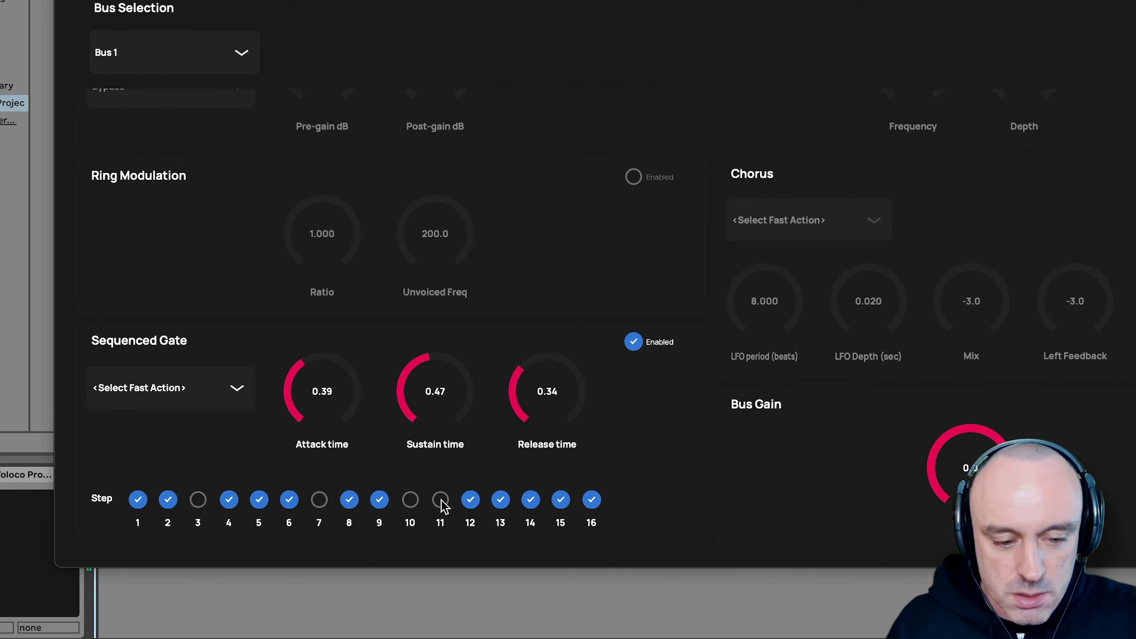
click(440, 500)
click(531, 499)
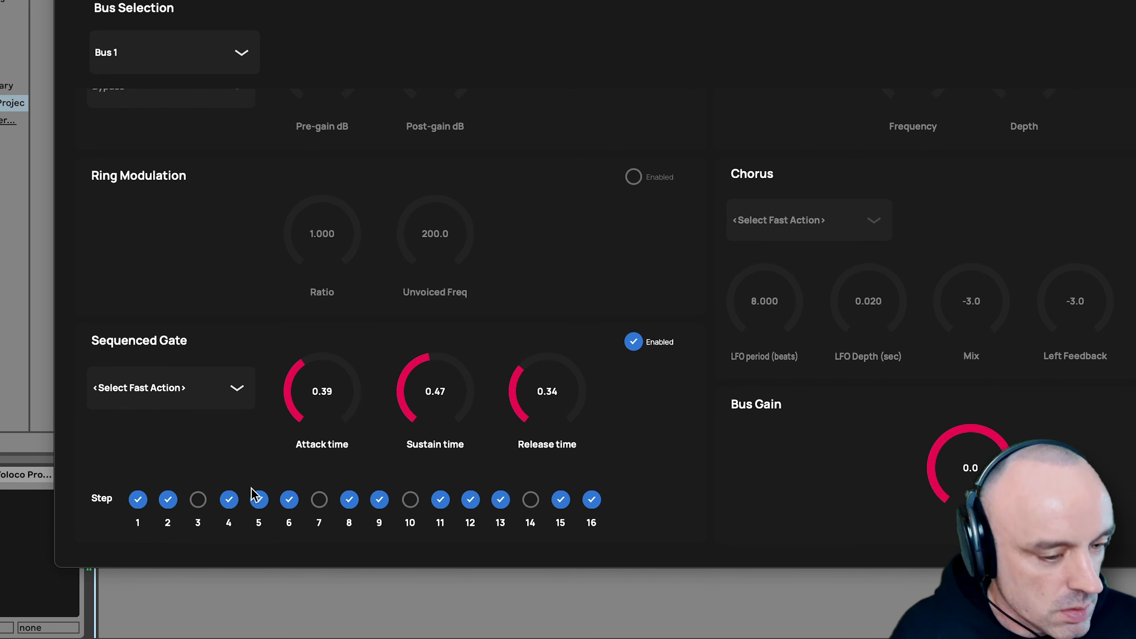
Step: Set the Sequenced Gate's attack time to 0.67 and turn off its steps 5, 12 and 16
drag(301, 368, 336, 342)
click(260, 496)
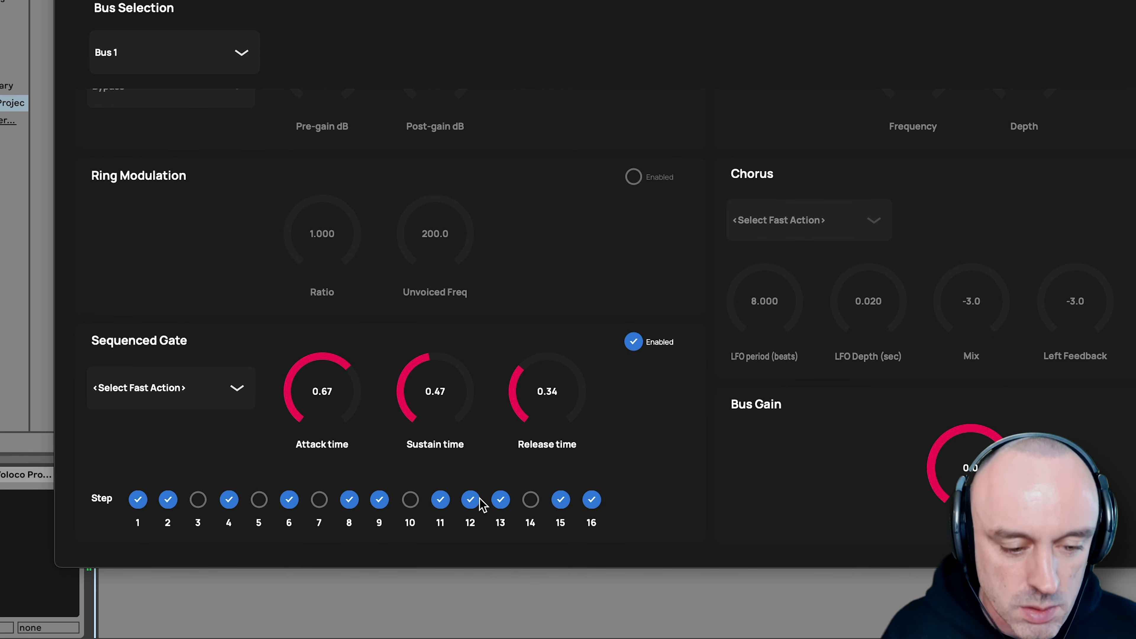
click(470, 499)
click(592, 500)
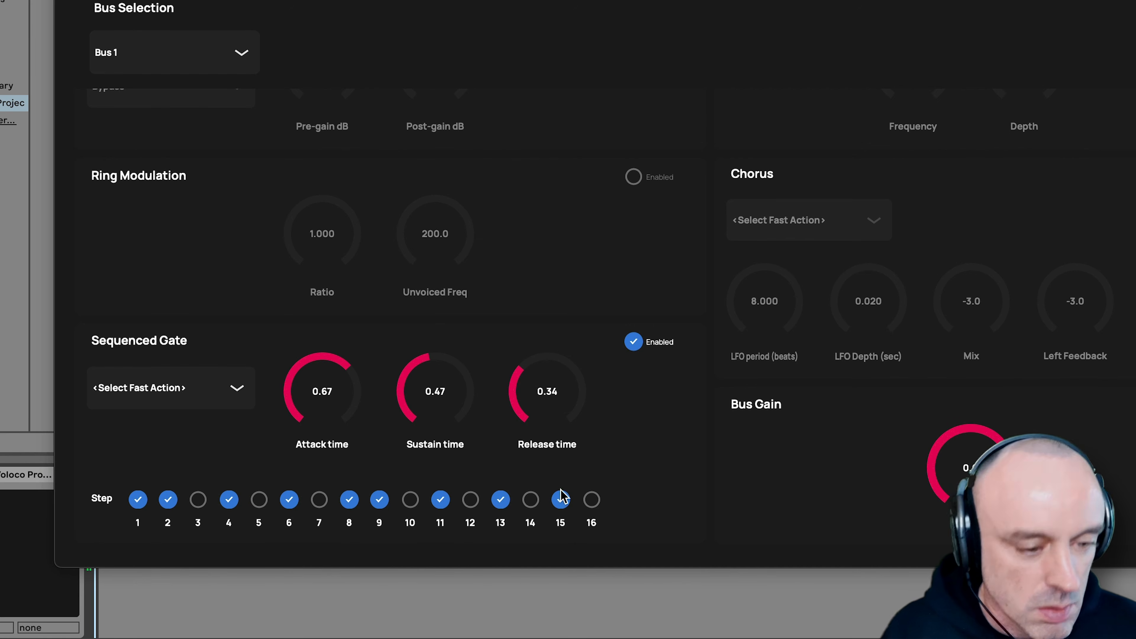
Step: Set the Sequenced Gate's attack time to 0.31 and its release time to 0.26
drag(318, 395, 311, 484)
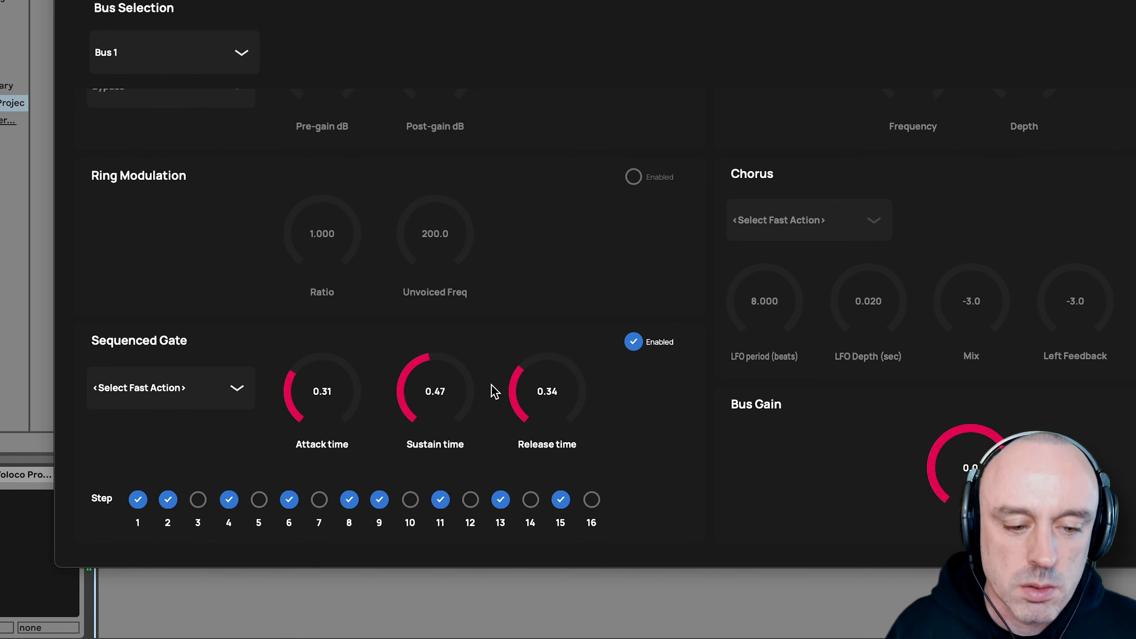
drag(525, 375, 510, 322)
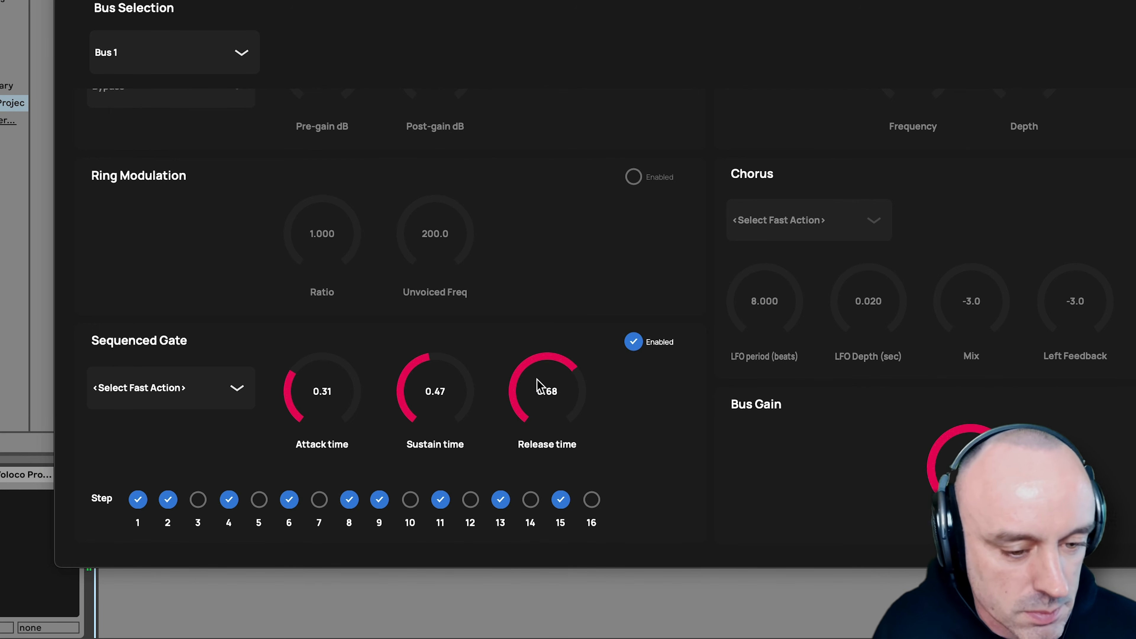
drag(537, 379, 518, 473)
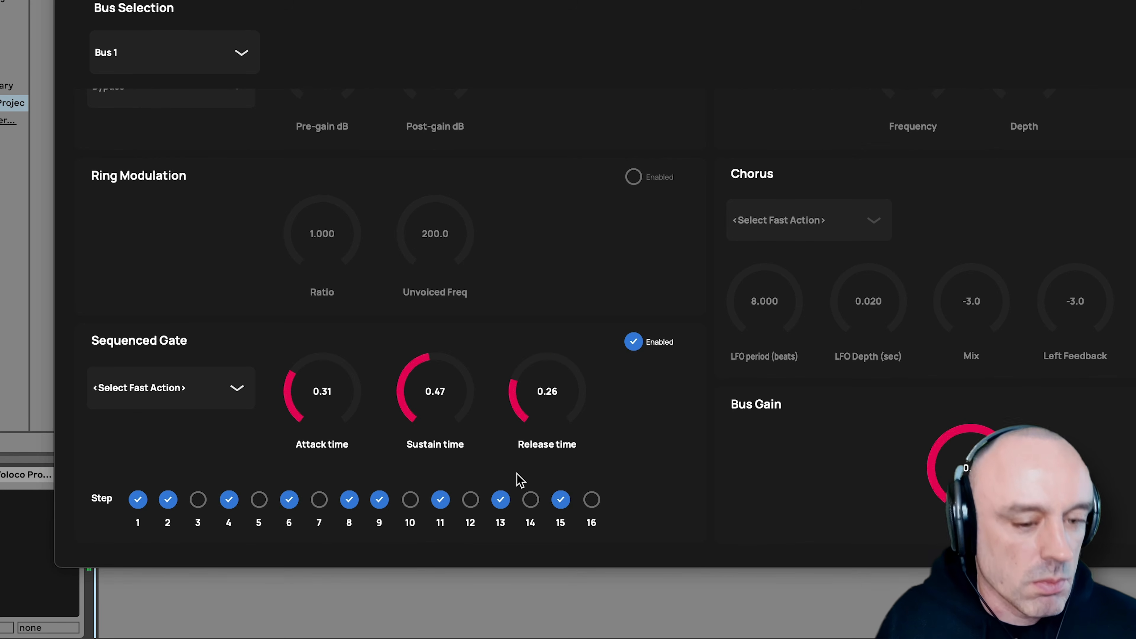